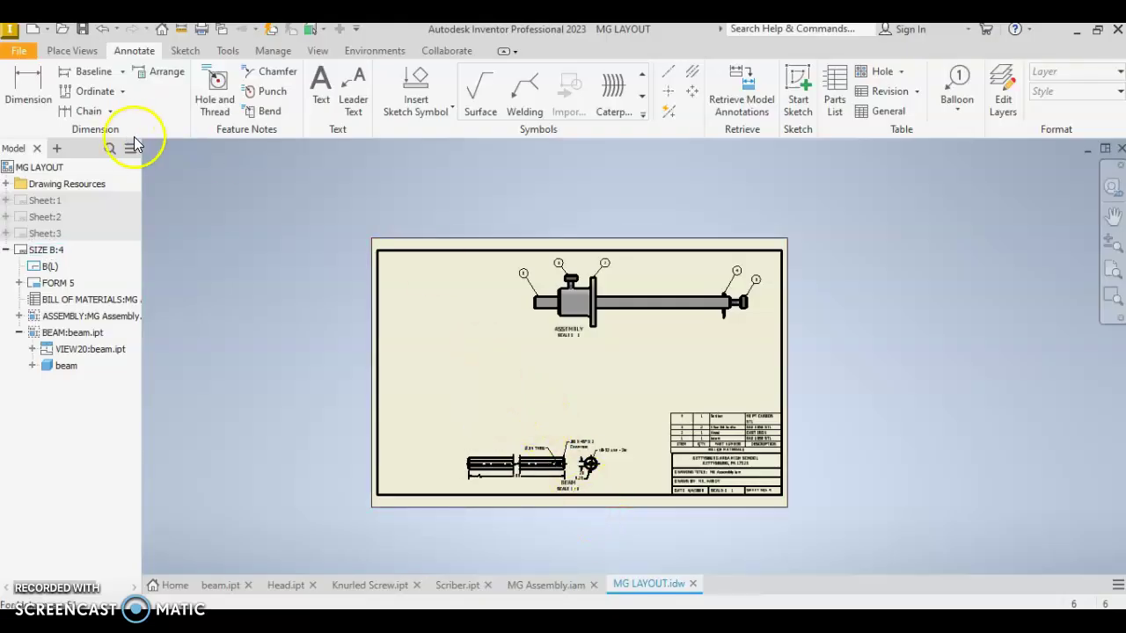
Step: Glance at the File menu, then bring up the Place Views ribbon tools for MG LAYOUT
click(24, 51)
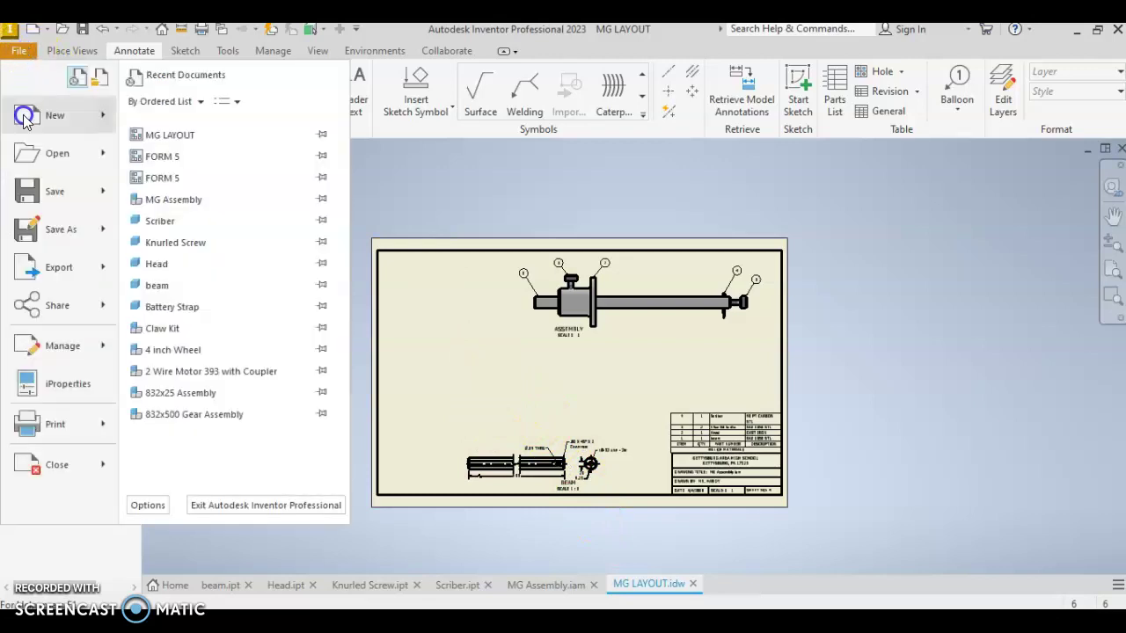
click(70, 54)
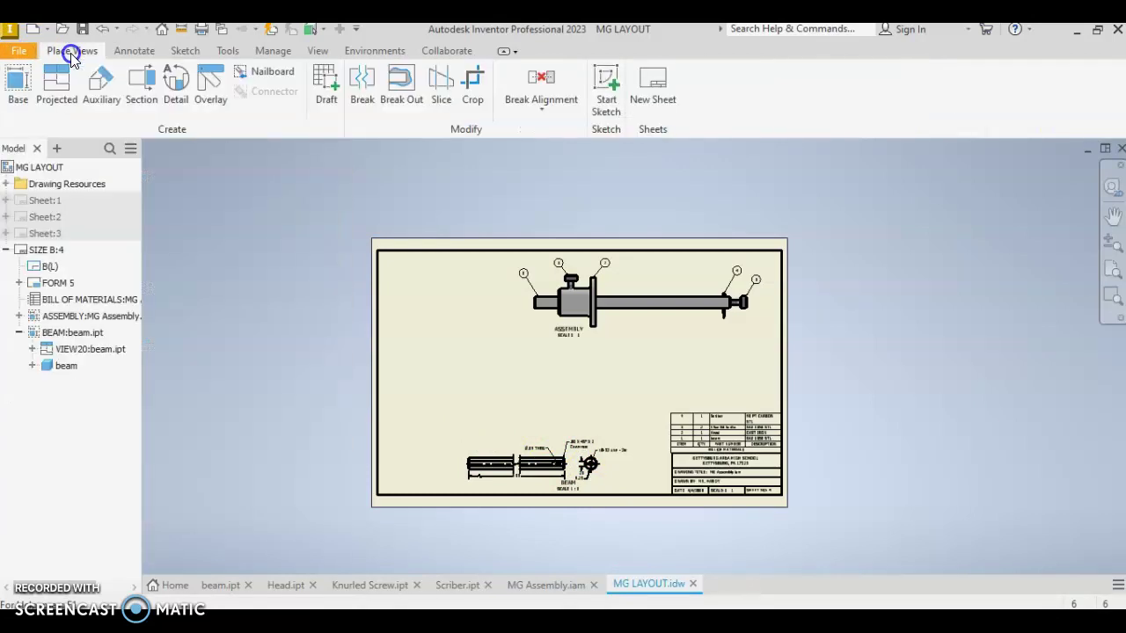
Step: Start a base view and load the Head.ipt part into it
click(17, 81)
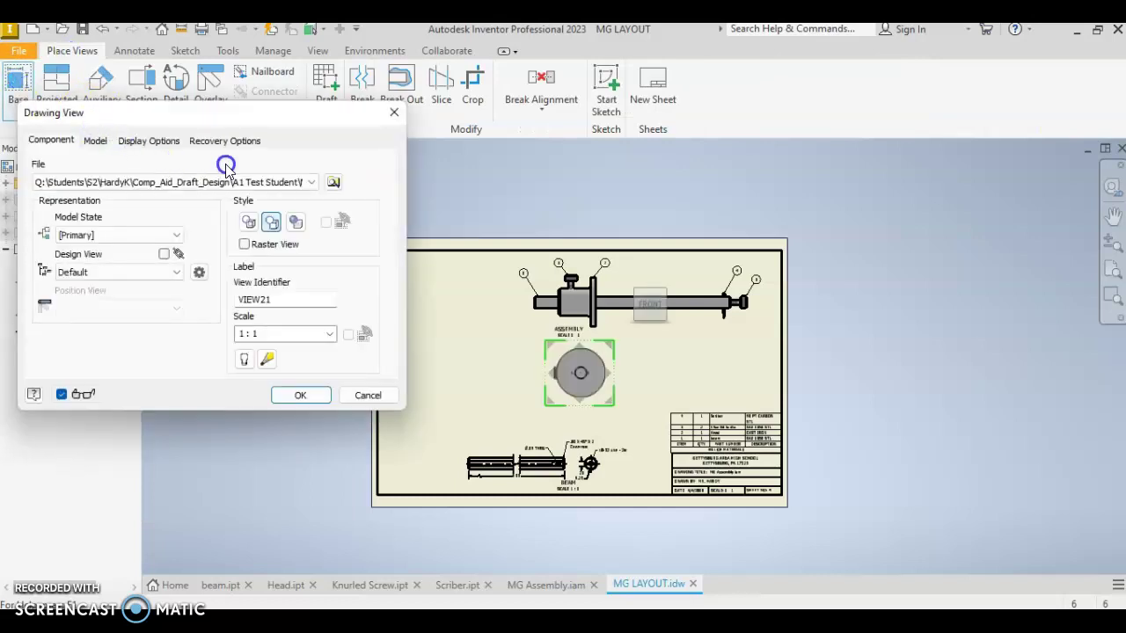
click(330, 182)
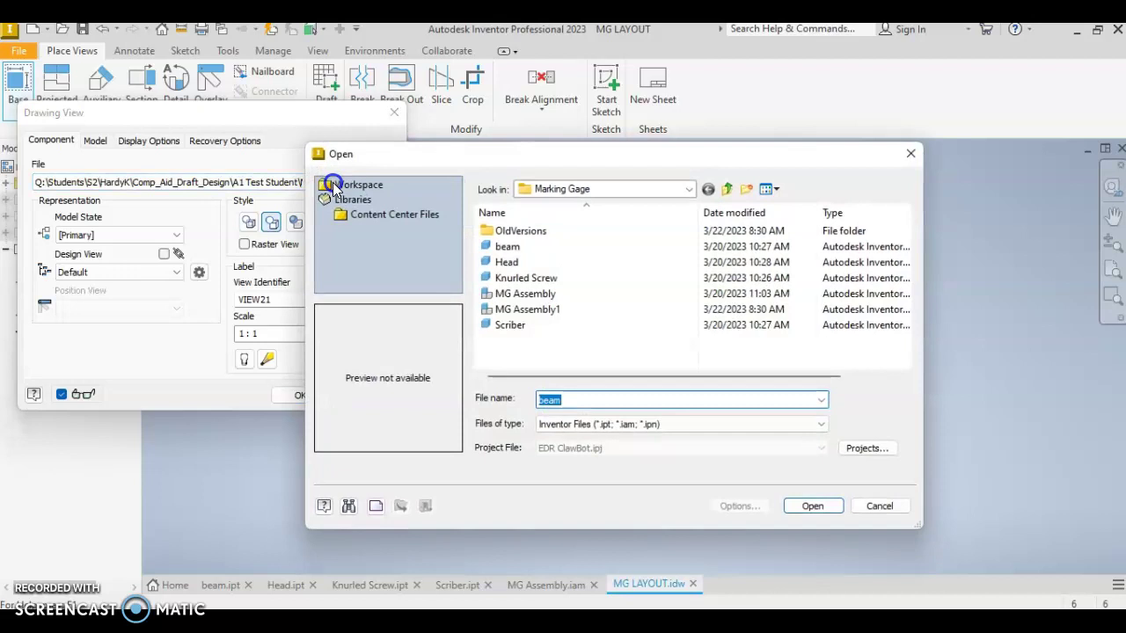
click(504, 262)
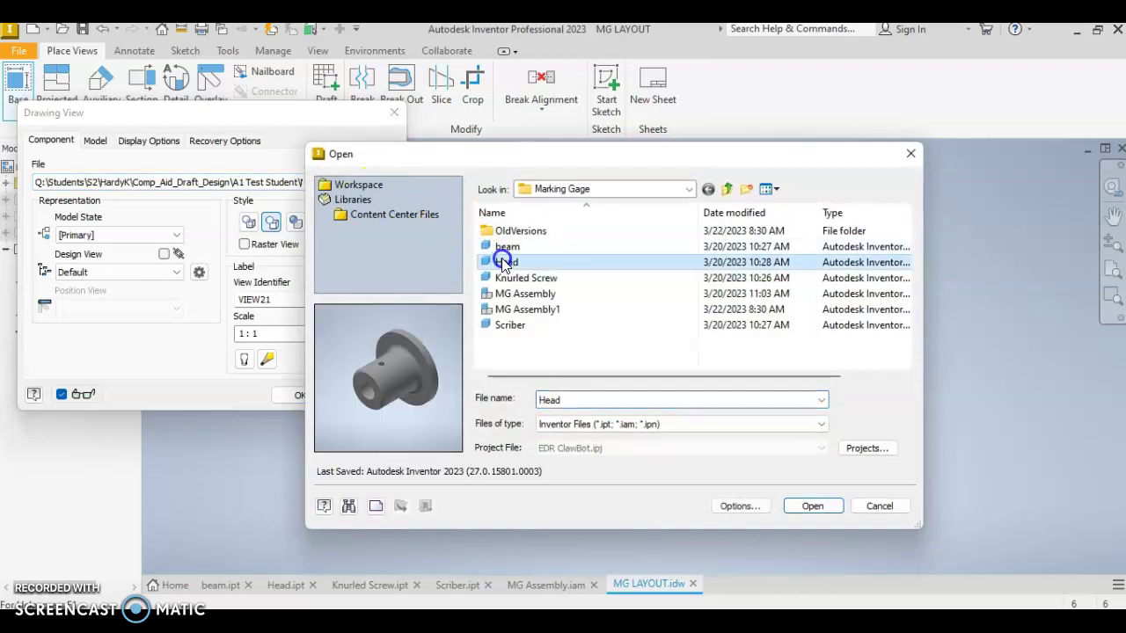
click(811, 506)
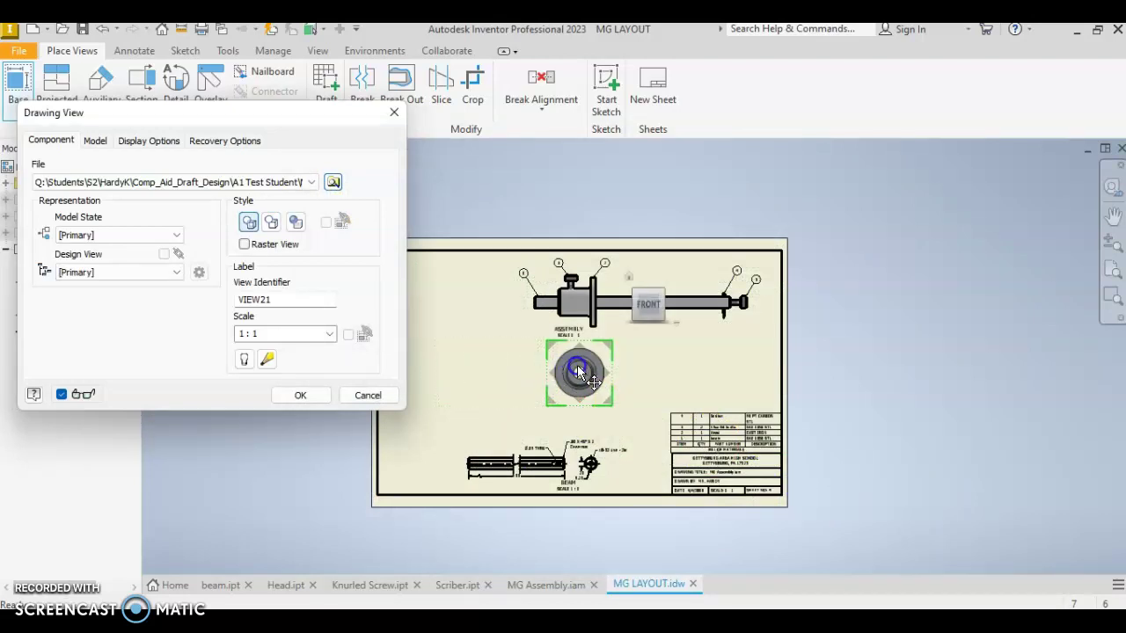
Step: Drag the Head preview below the ASSEMBLY view after checking the marking gage sample PDF
scroll(579, 376, up, 3)
scroll(579, 376, down, 5)
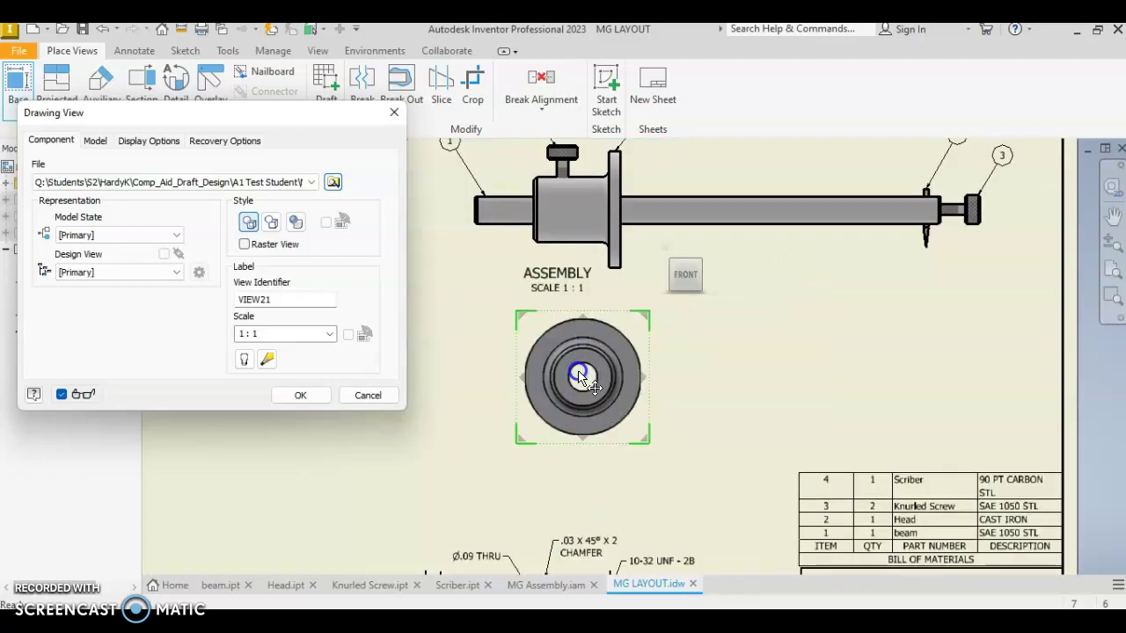
scroll(580, 376, up, 3)
drag(578, 374, 525, 380)
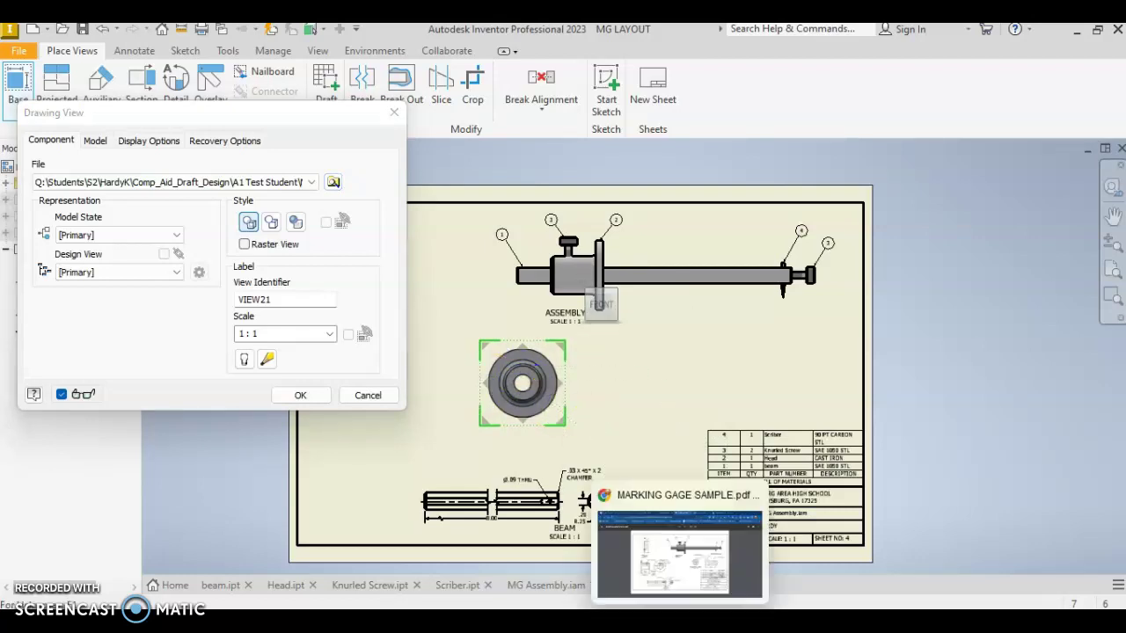
click(678, 457)
click(583, 439)
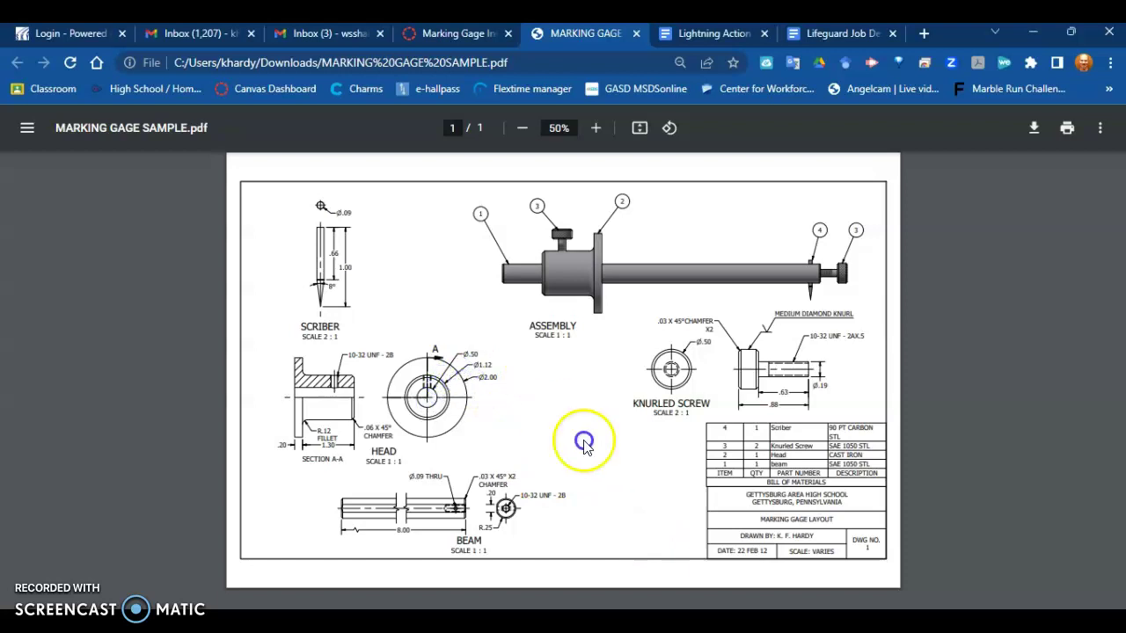
click(712, 537)
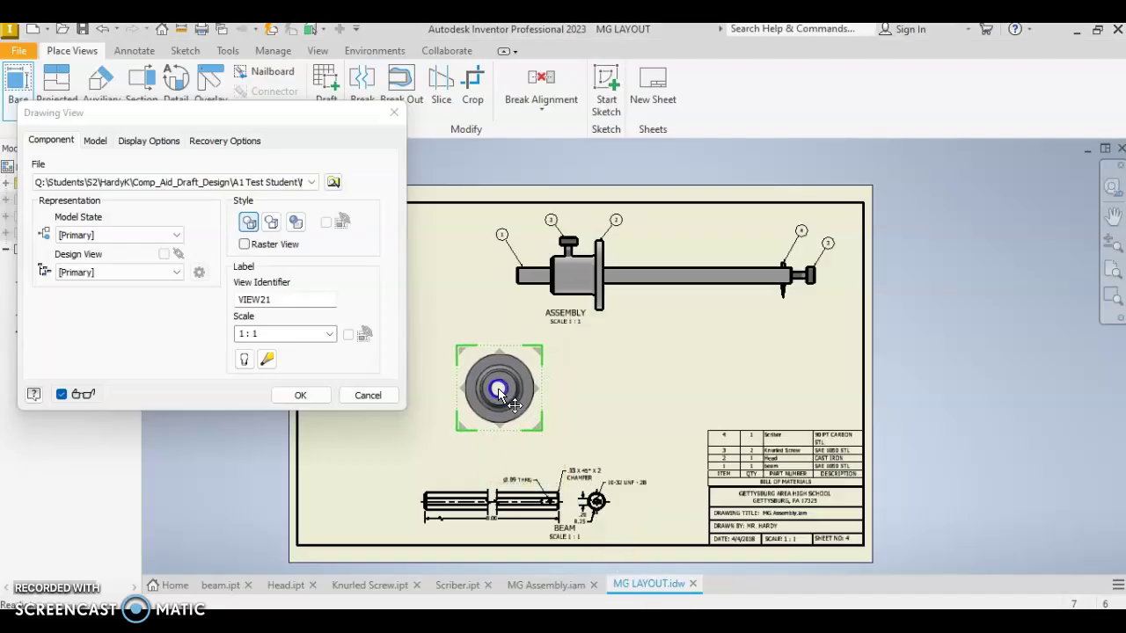
Step: Move the Head preview below the assembly and rename its view identifier to HEAD
click(544, 391)
drag(544, 390, 432, 381)
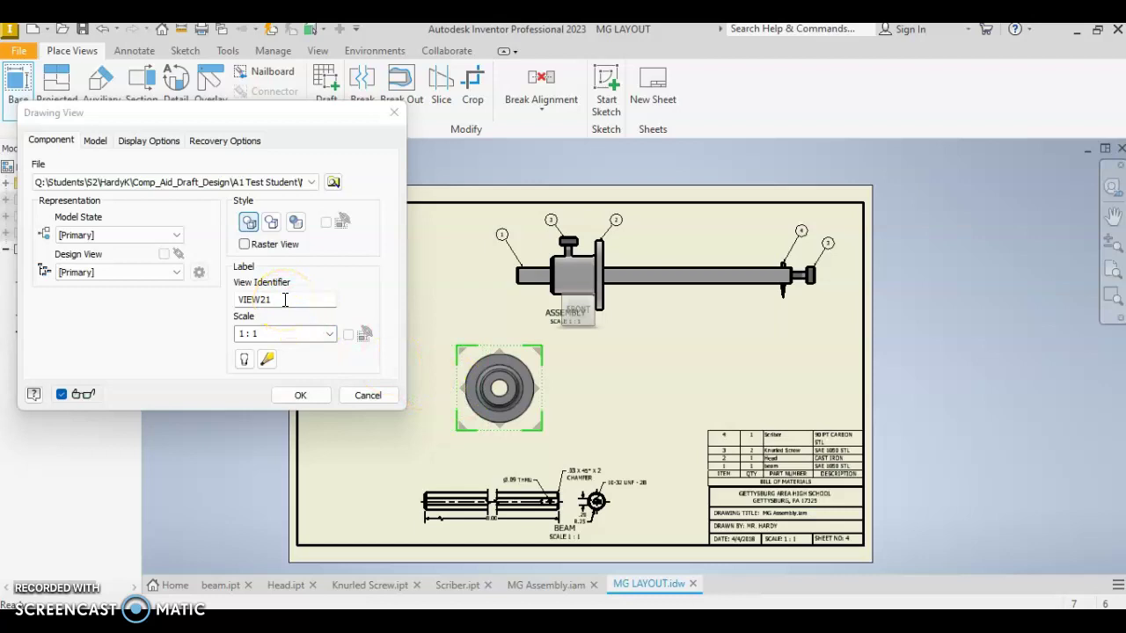
drag(285, 300, 231, 299)
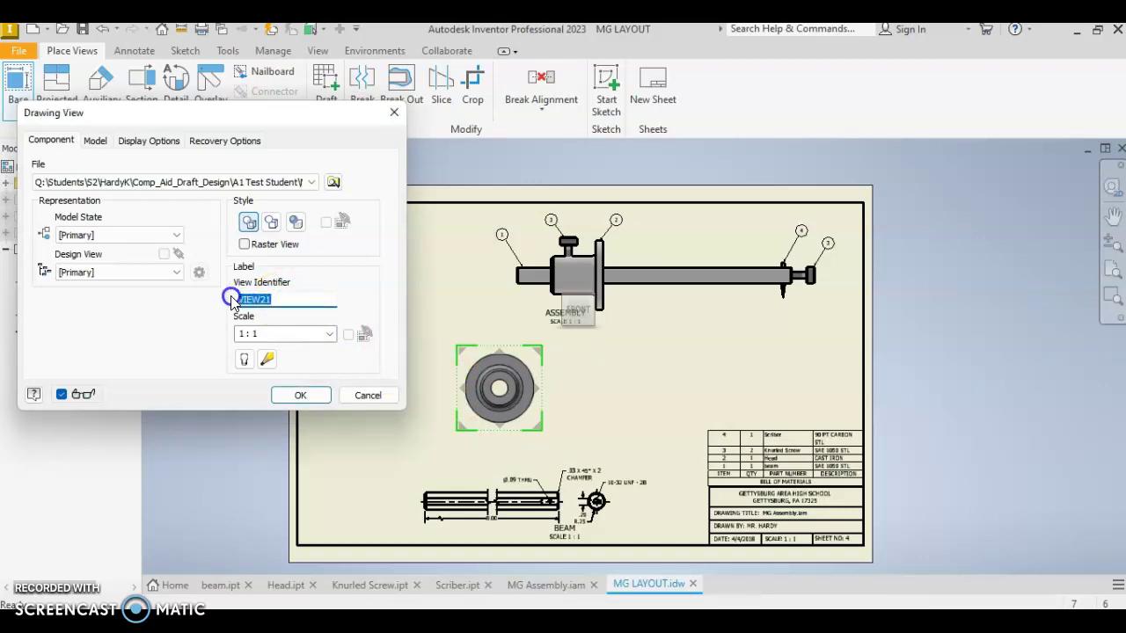
key(Caps_Lock)
text(HEAD)
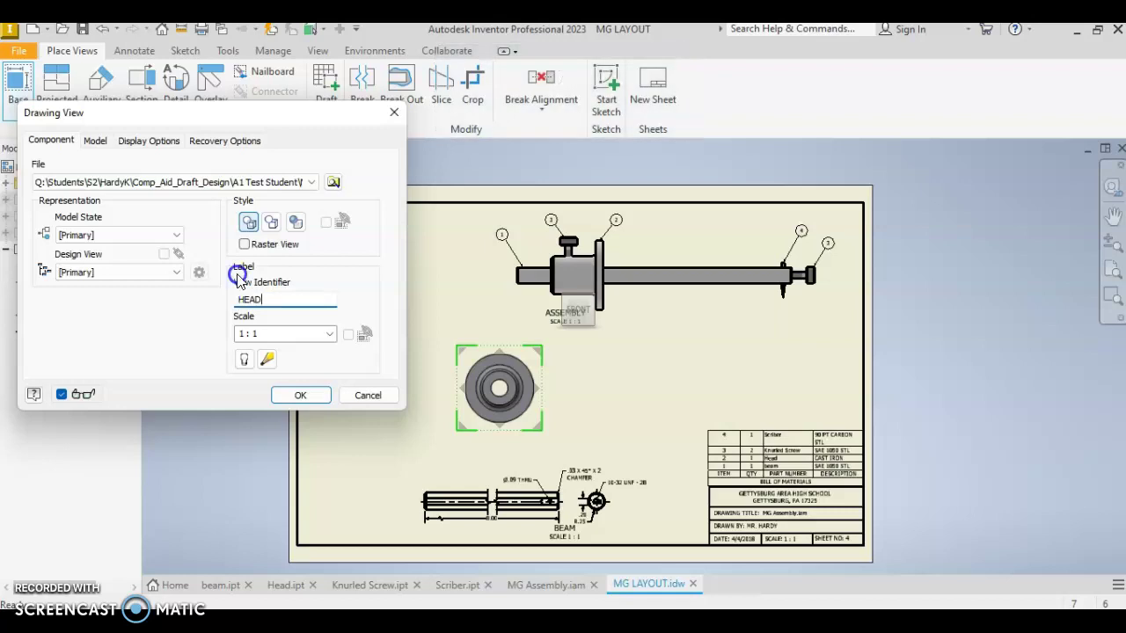
Step: Turn on the view label at scale 1:1 and place the HEAD view
click(244, 355)
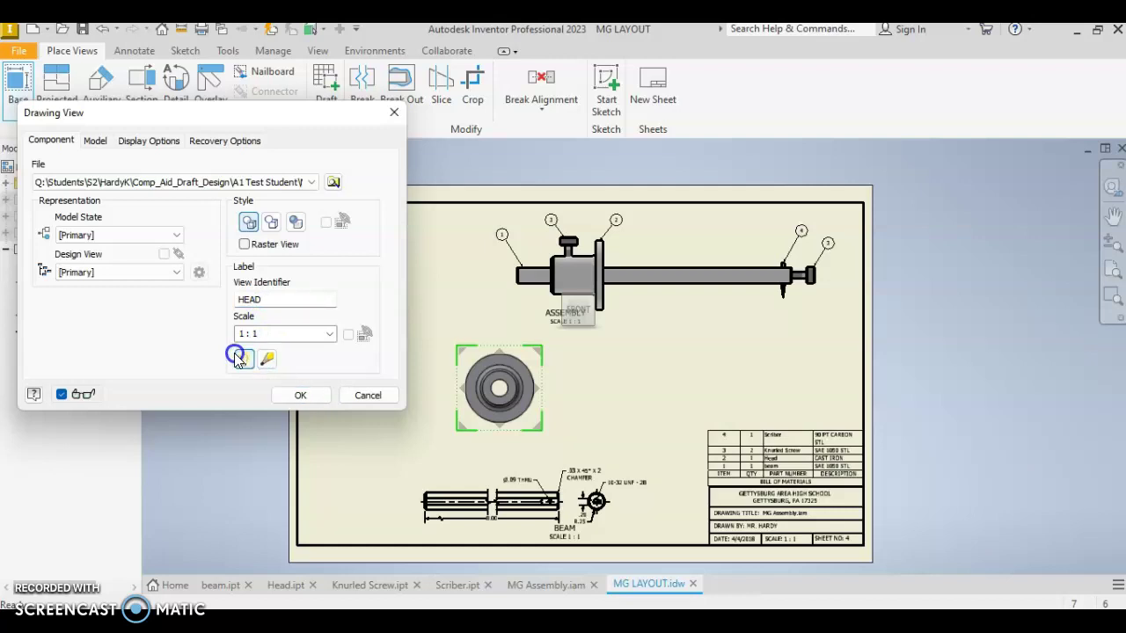
click(278, 395)
click(407, 404)
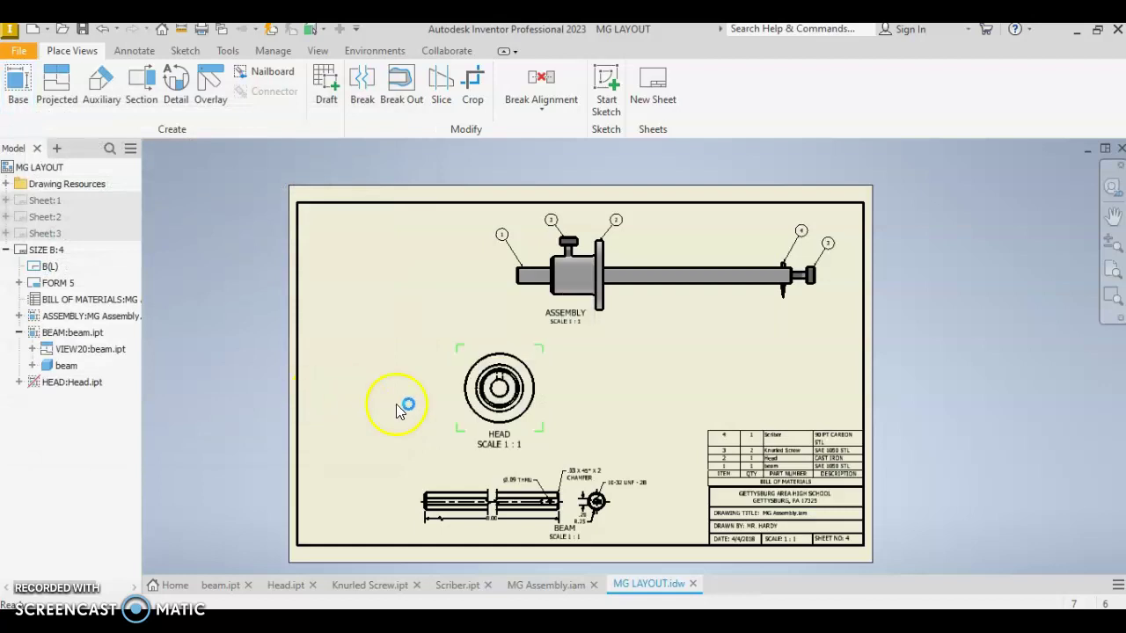
Step: Shrink the SCALE line of the HEAD view label to 0.125 in text height
double_click(499, 439)
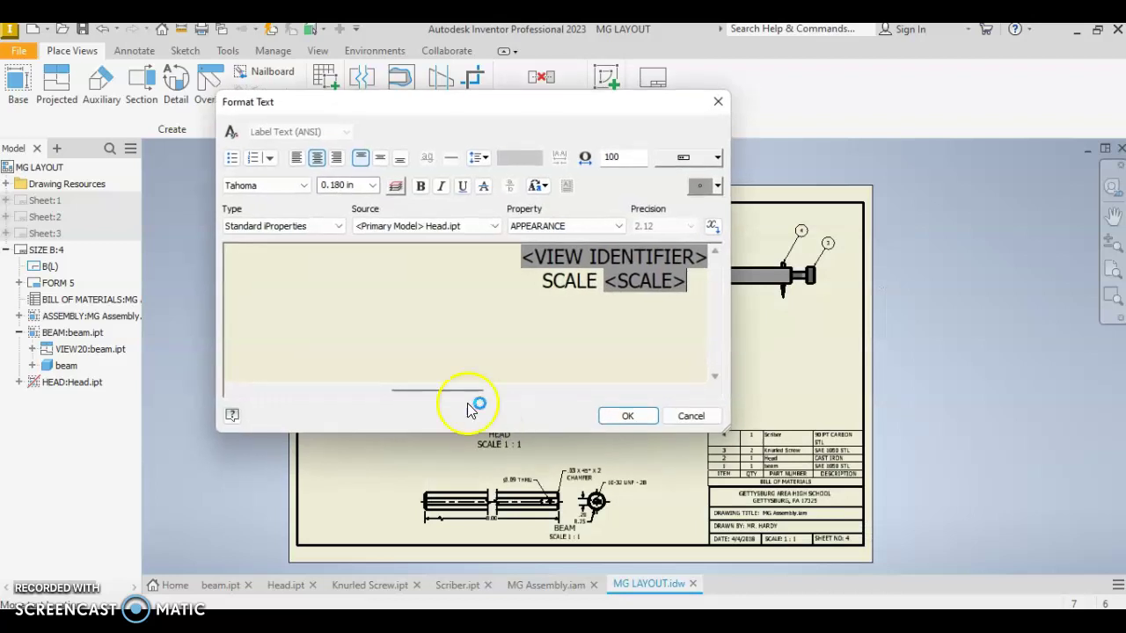
click(543, 279)
drag(543, 280, 691, 279)
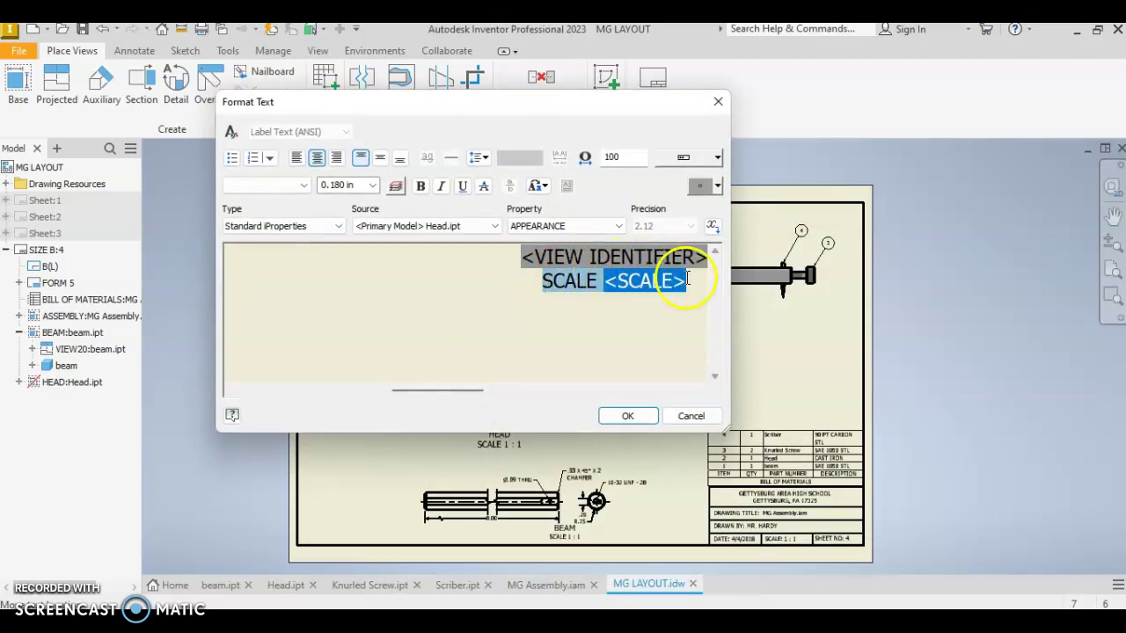
click(373, 185)
click(347, 222)
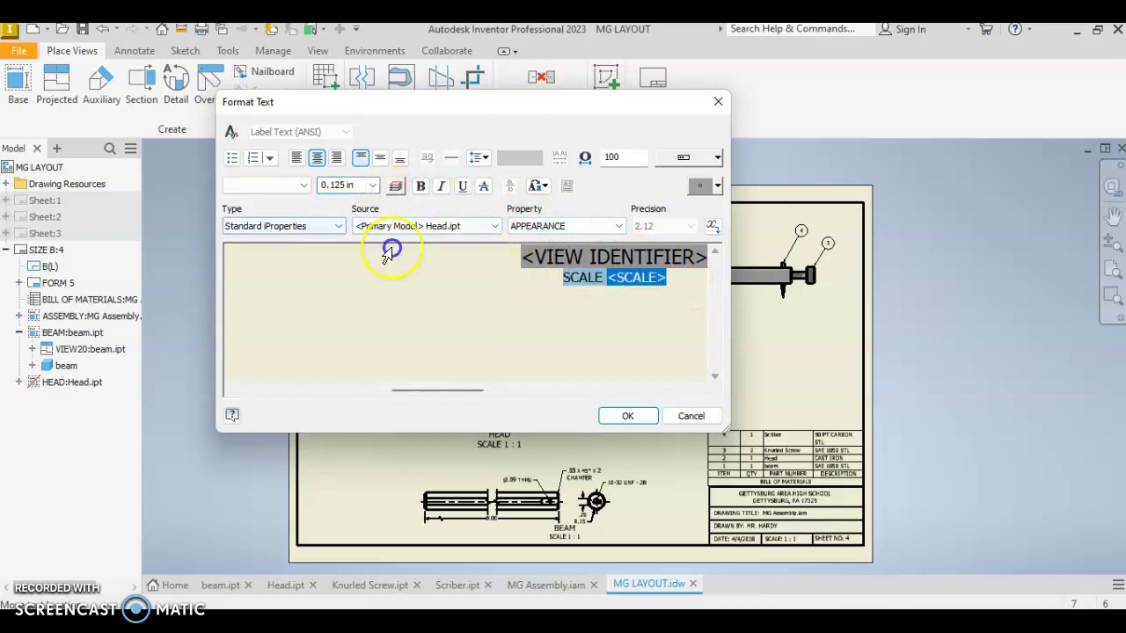
click(628, 416)
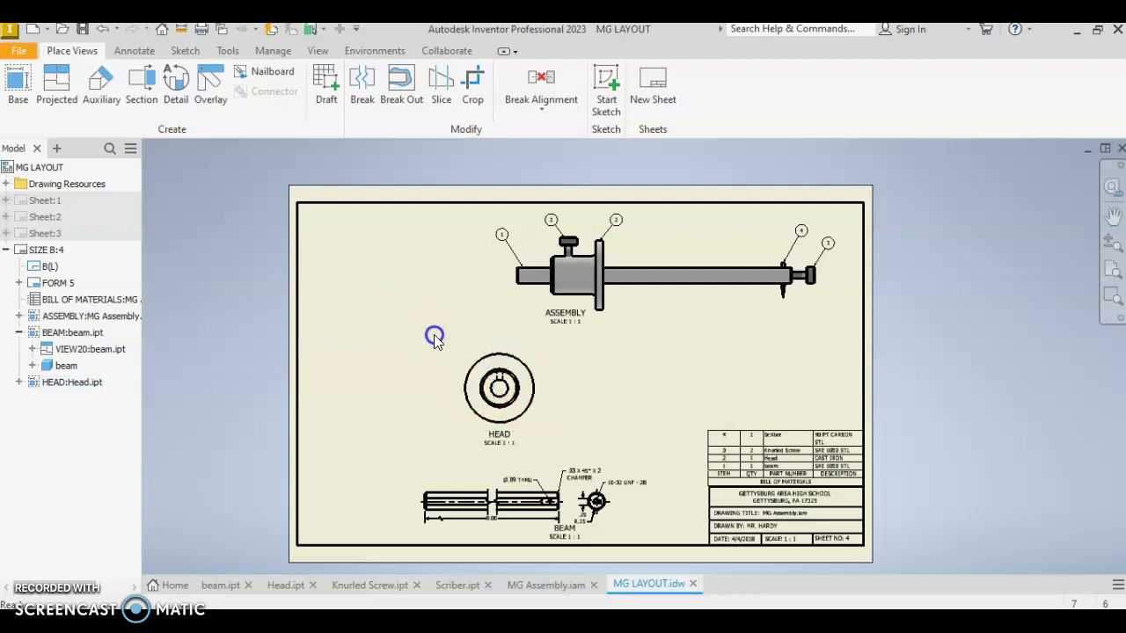
Step: Create SECTION A-A from a vertical cut through HEAD, placed to its left at 1:1
click(142, 80)
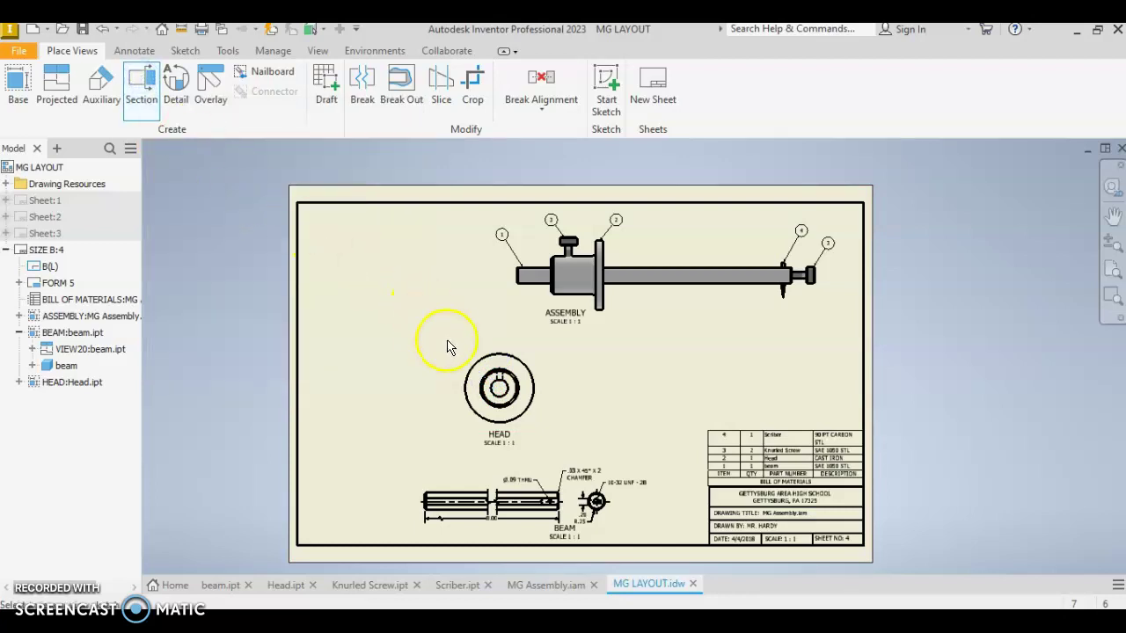
click(467, 371)
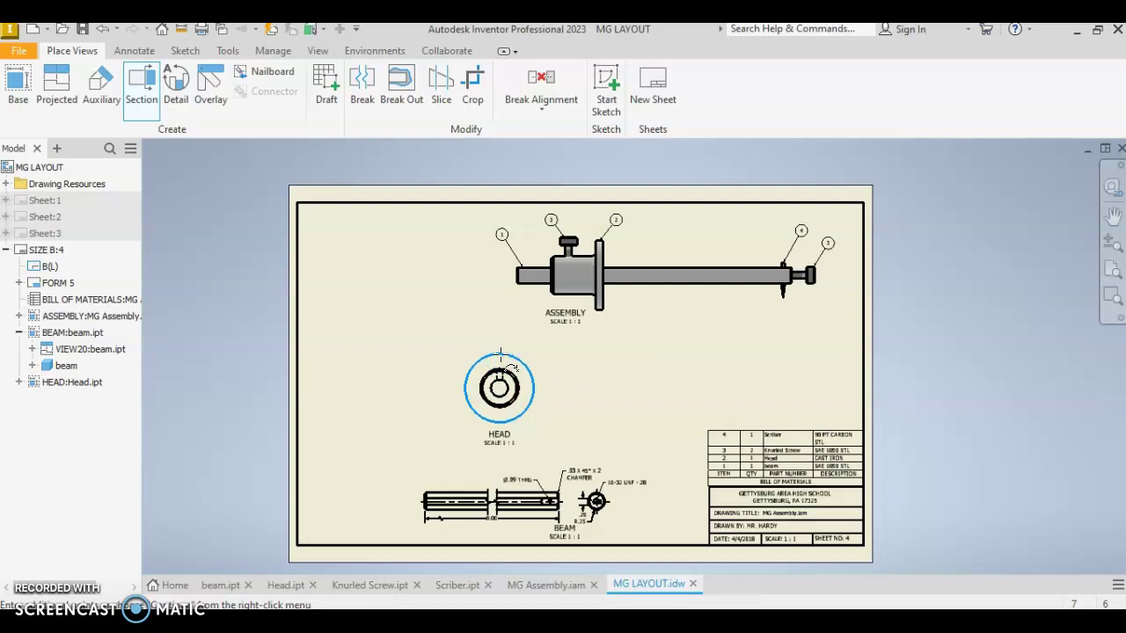
right_click(500, 356)
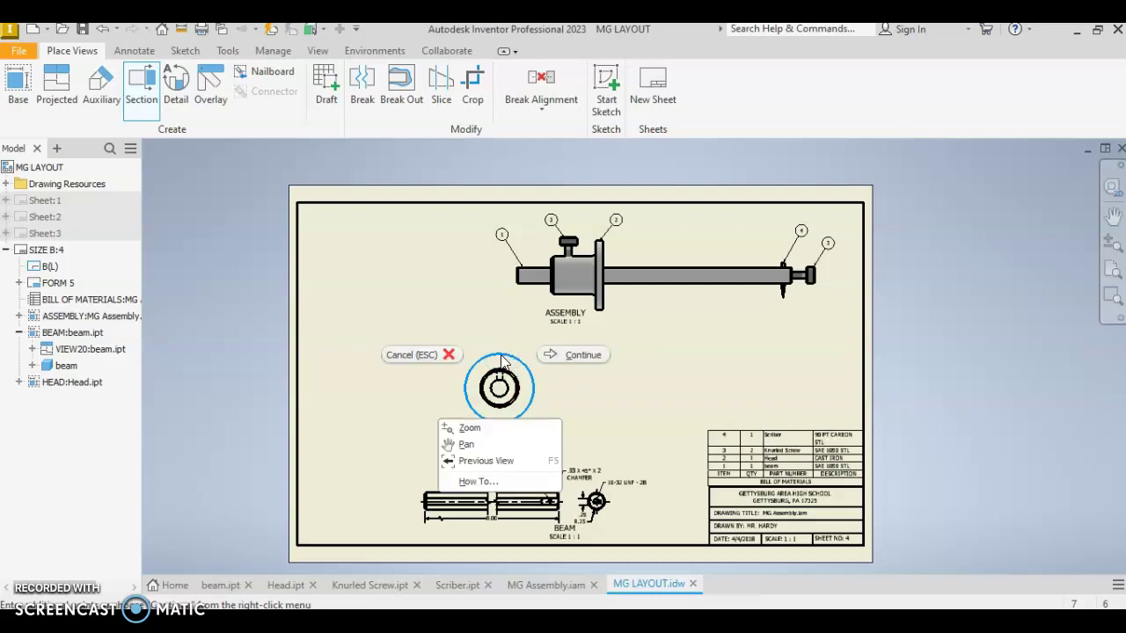
click(550, 351)
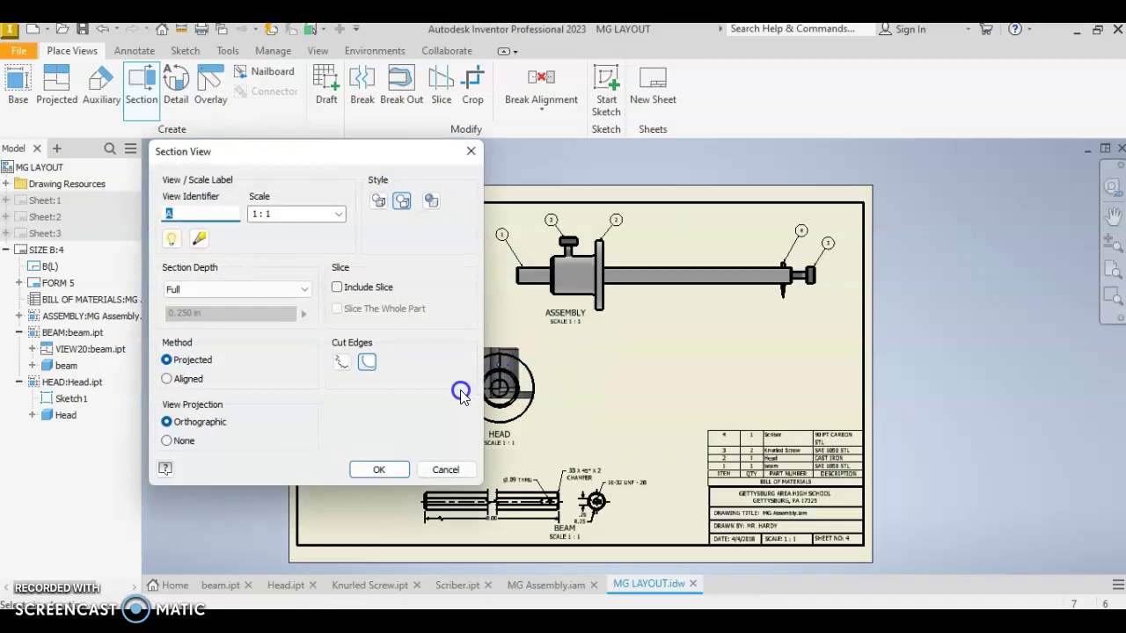
drag(356, 156, 206, 109)
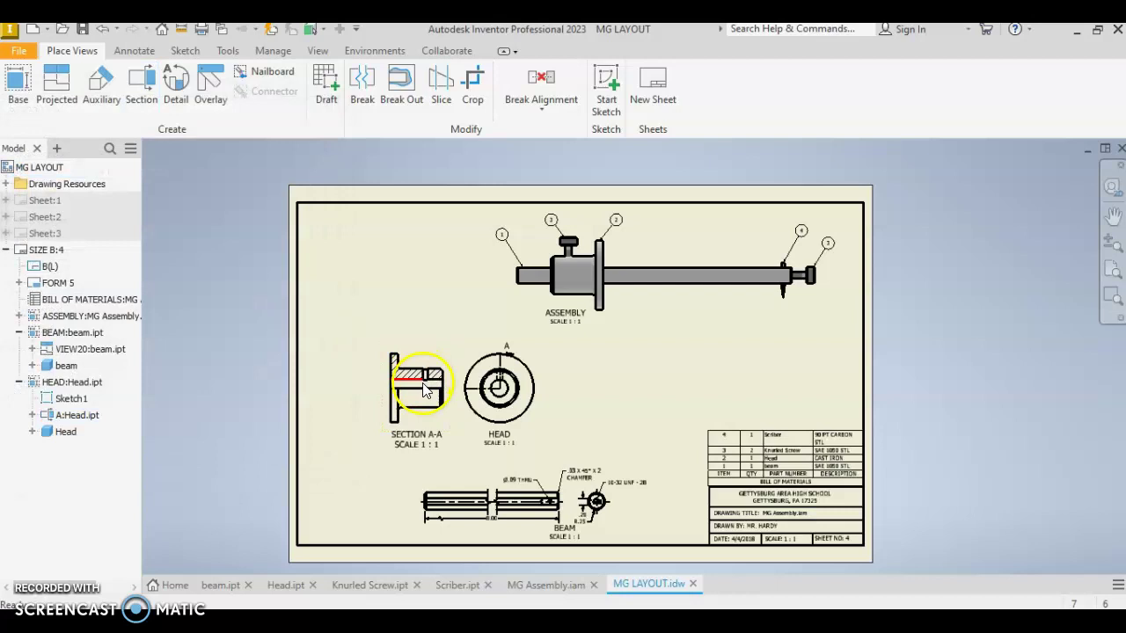
mouse_move(679, 626)
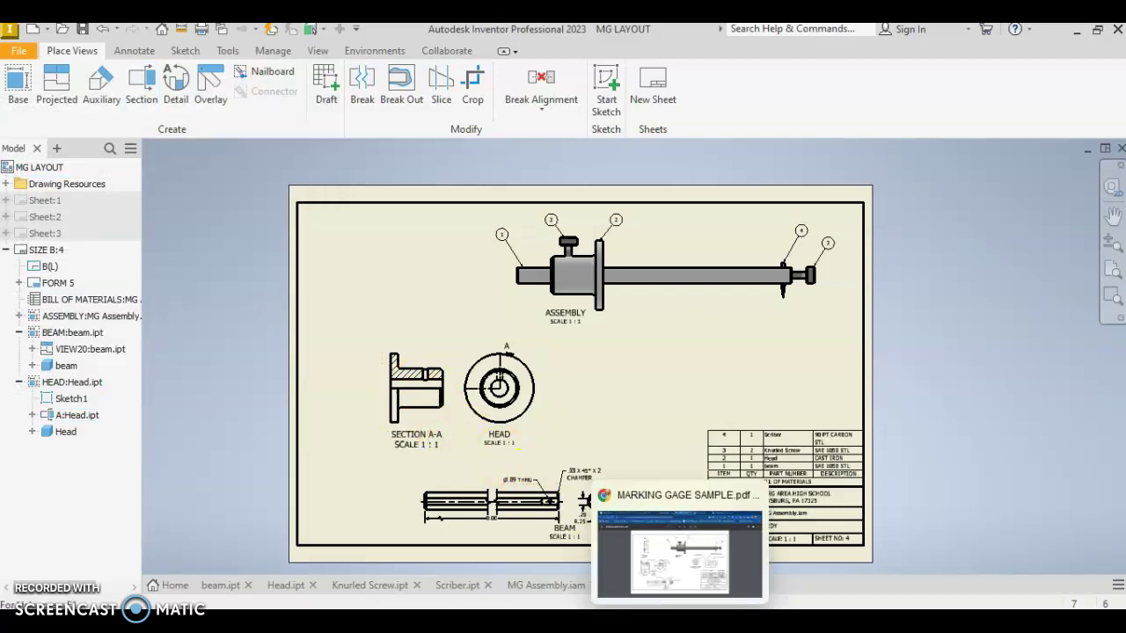
click(678, 554)
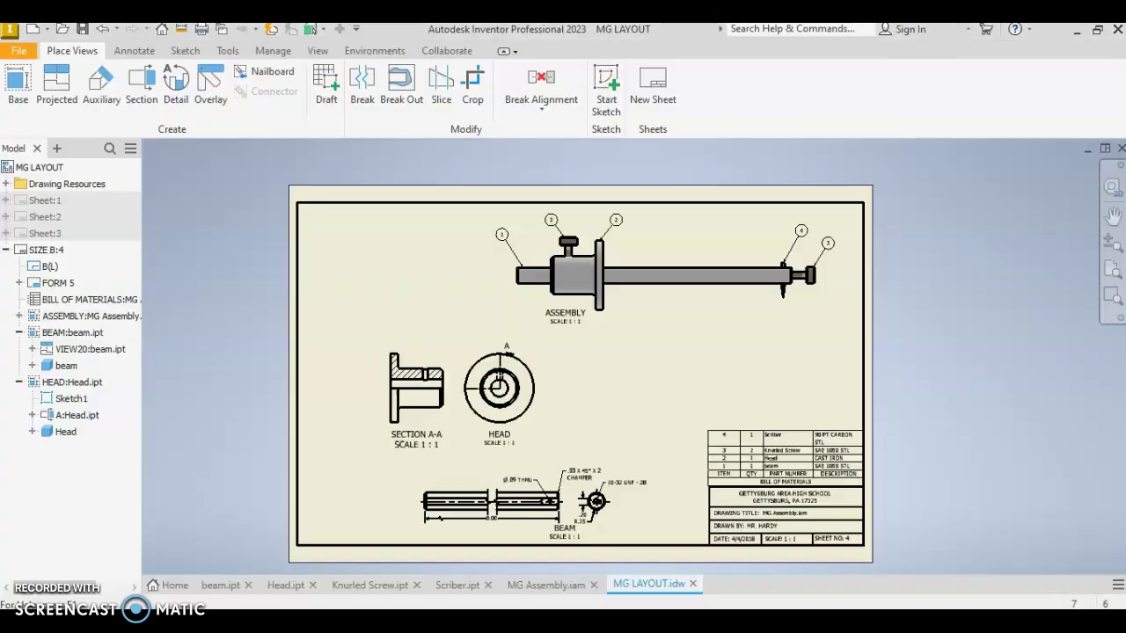
Step: Stretch the top end of cutting line A upward so the arrow sits above the part
scroll(477, 400, down, 2)
scroll(477, 403, up, 5)
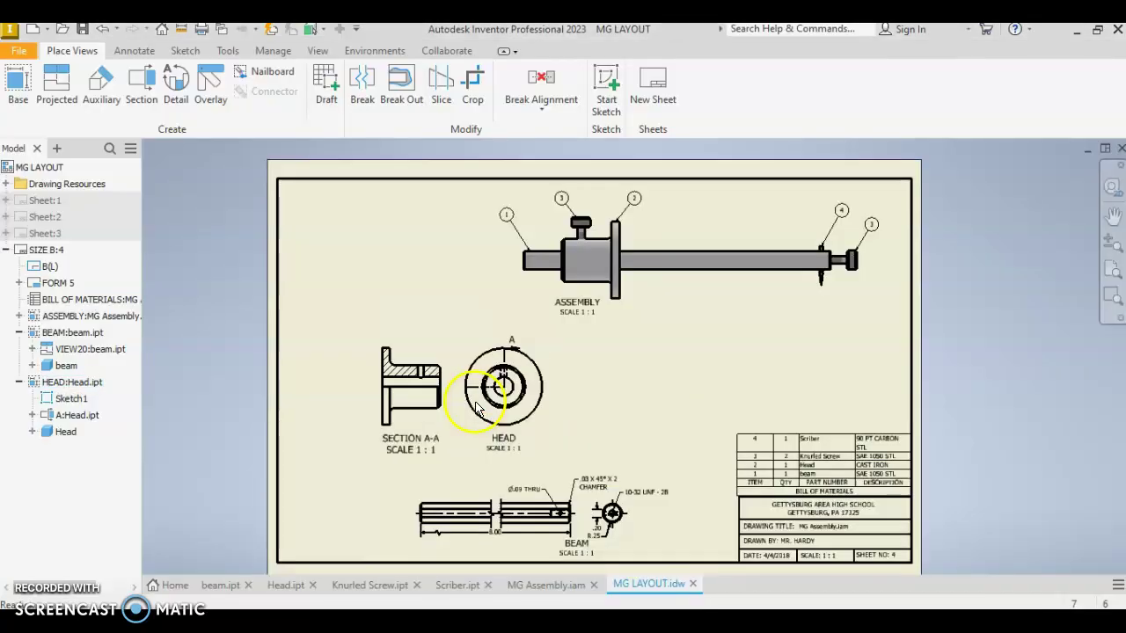
scroll(476, 409, up, 2)
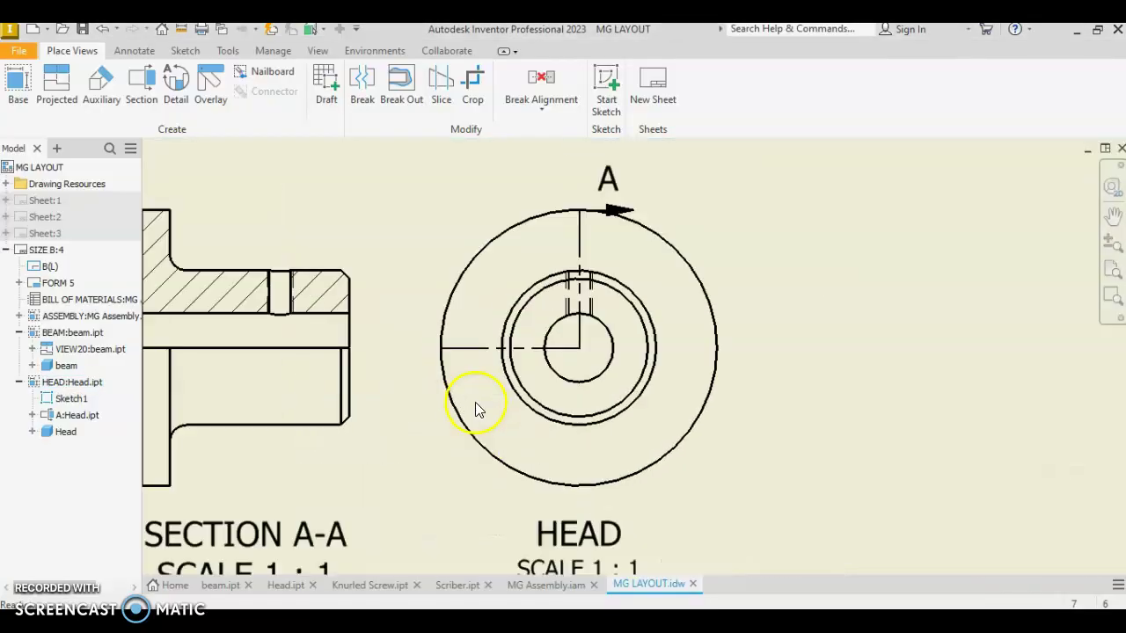
click(459, 348)
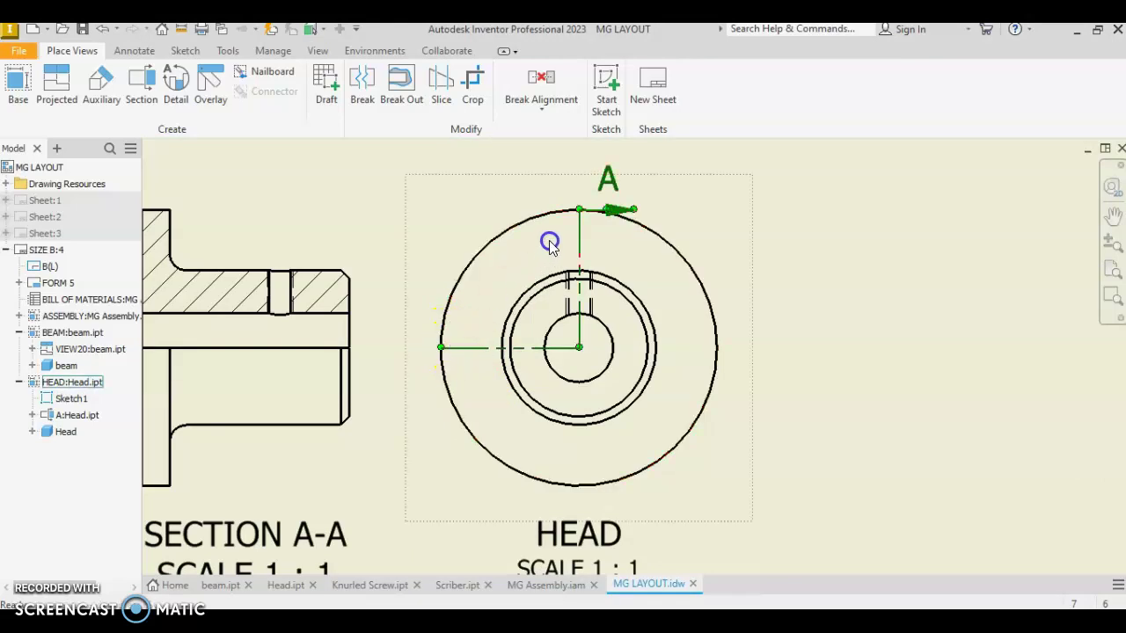
drag(582, 216, 580, 189)
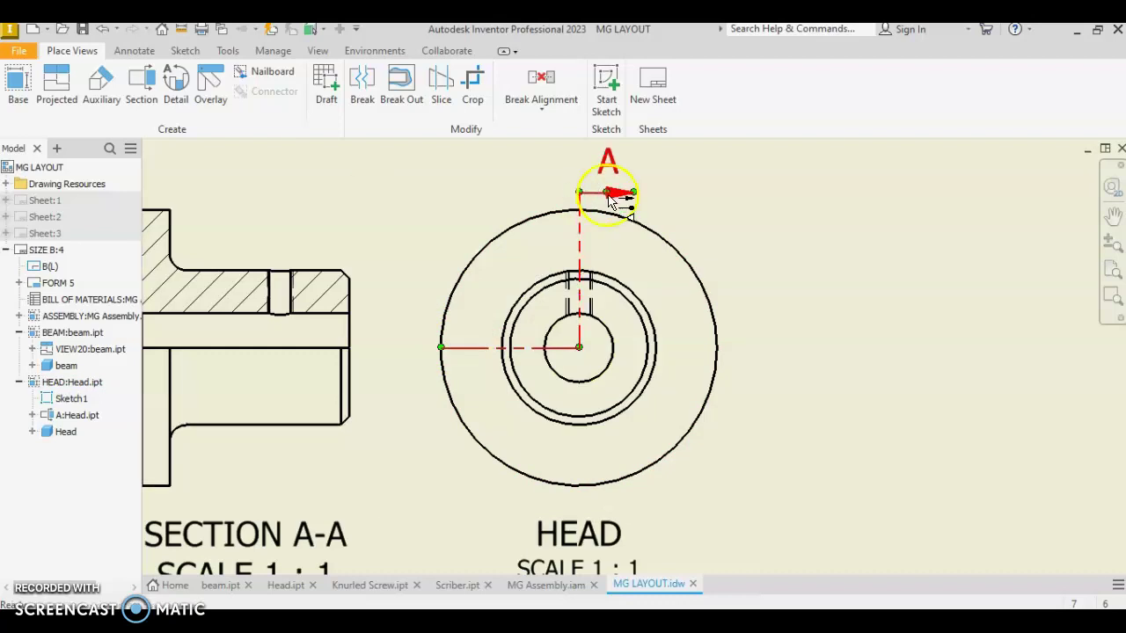
click(530, 225)
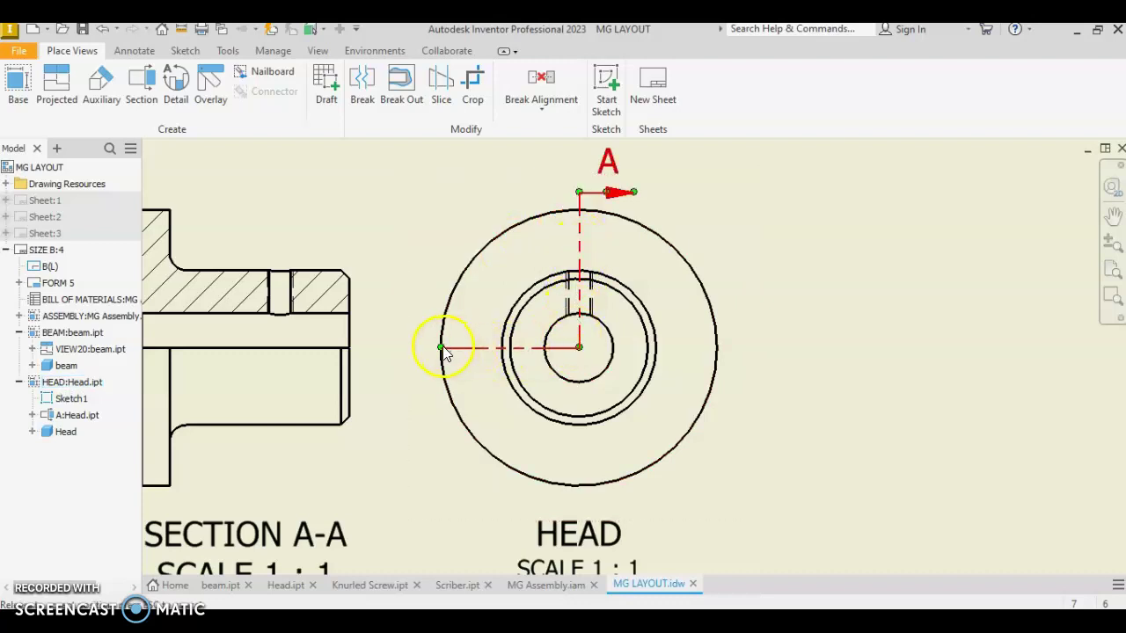
Step: Swing the other leg of section line A down-left from the centre
drag(441, 346, 422, 402)
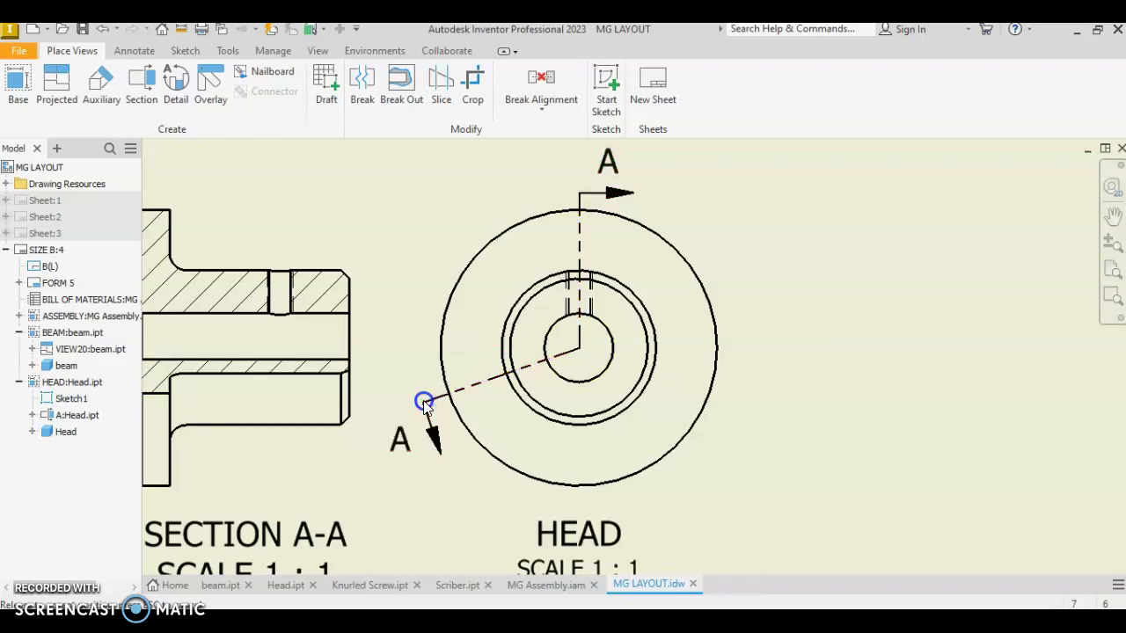
scroll(377, 386, up, 2)
scroll(378, 389, down, 4)
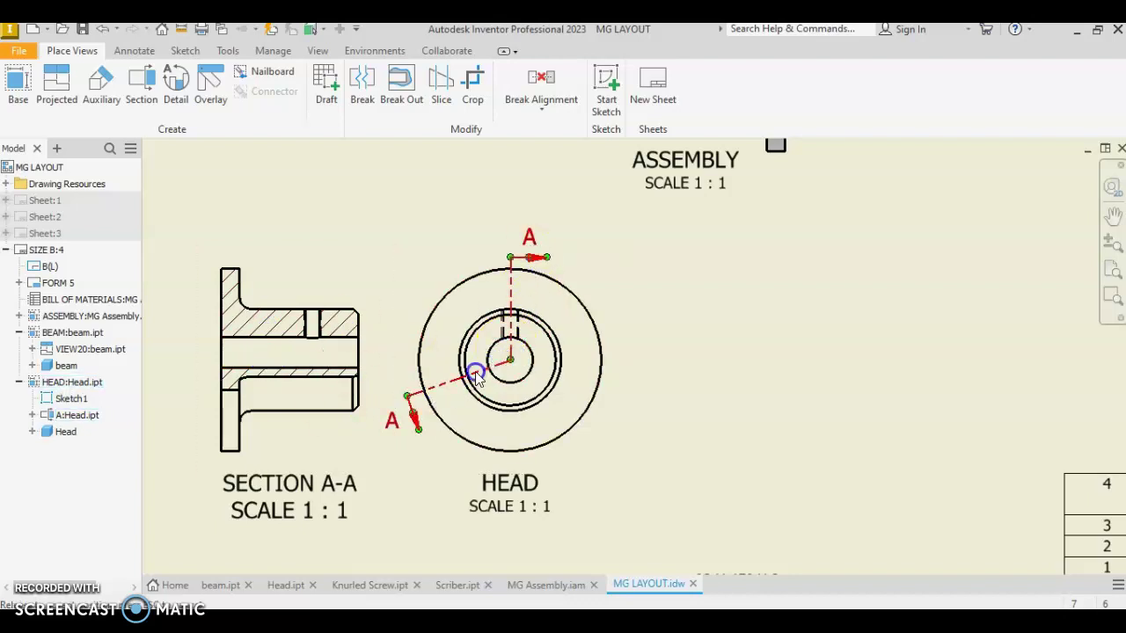
click(508, 363)
key(Escape)
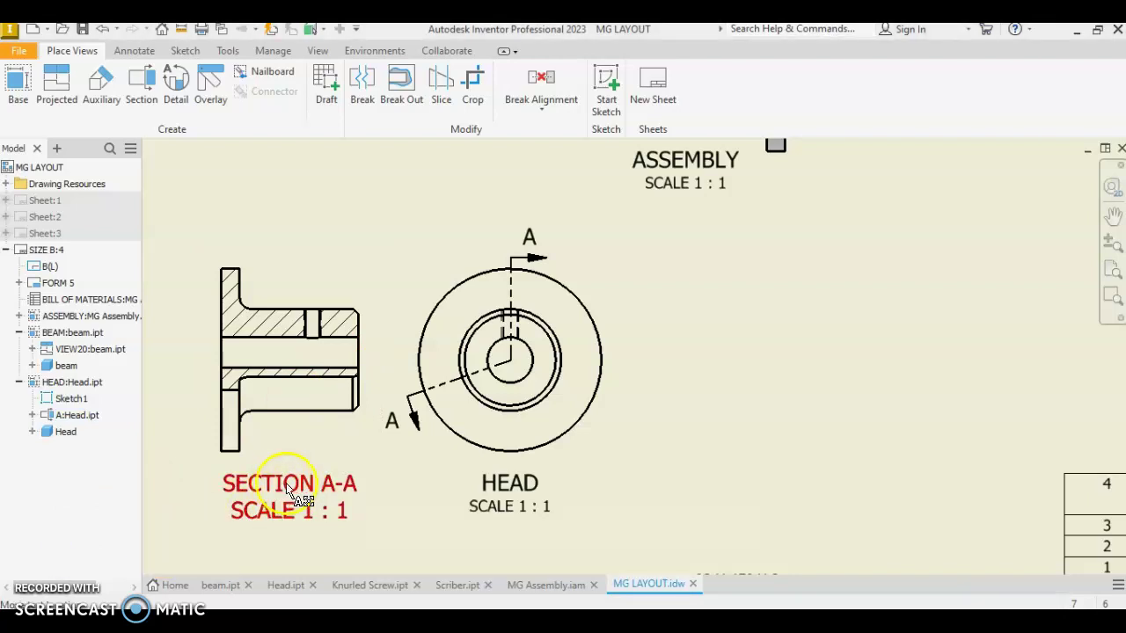
click(680, 626)
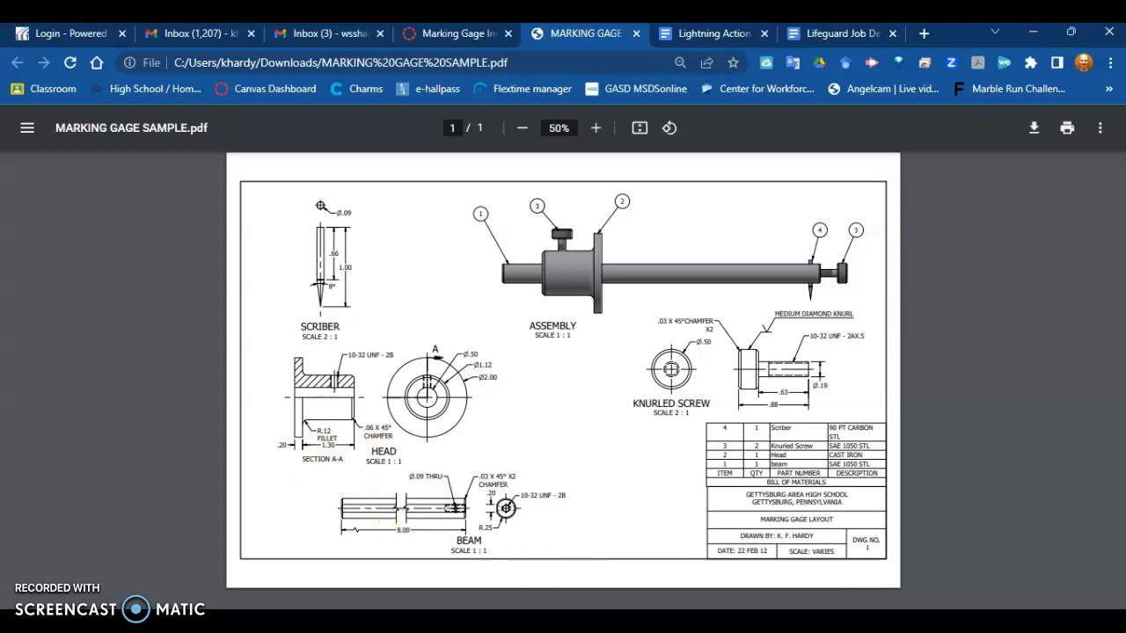
Step: Remove the SCALE line from the SECTION A-A label and set its text to 0.125 in
mouse_move(714, 615)
click(715, 552)
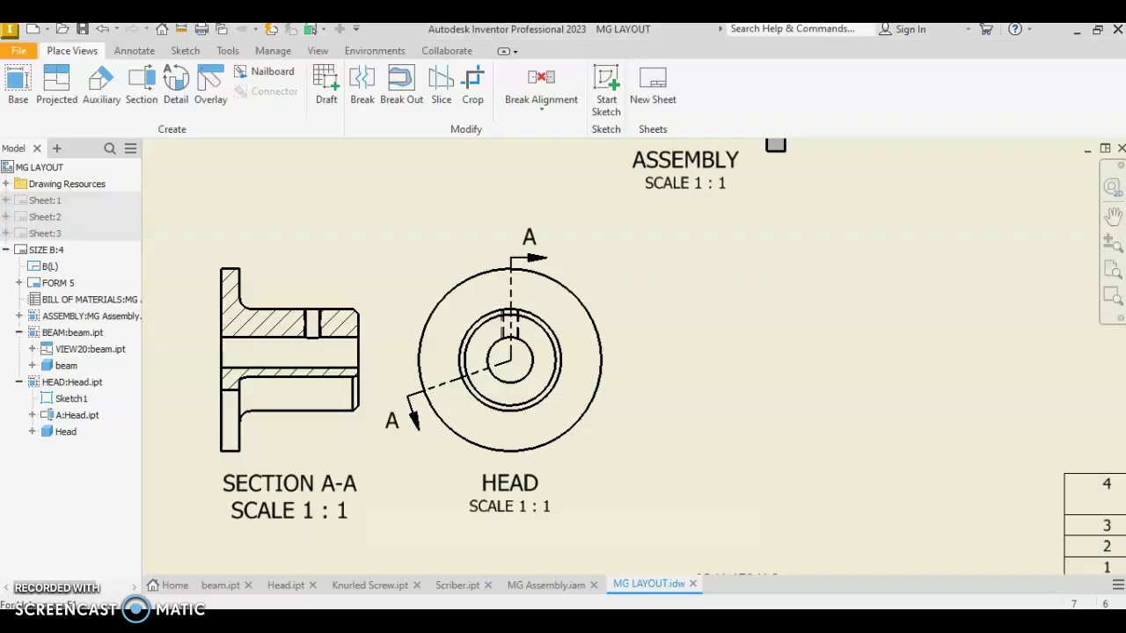
double_click(285, 486)
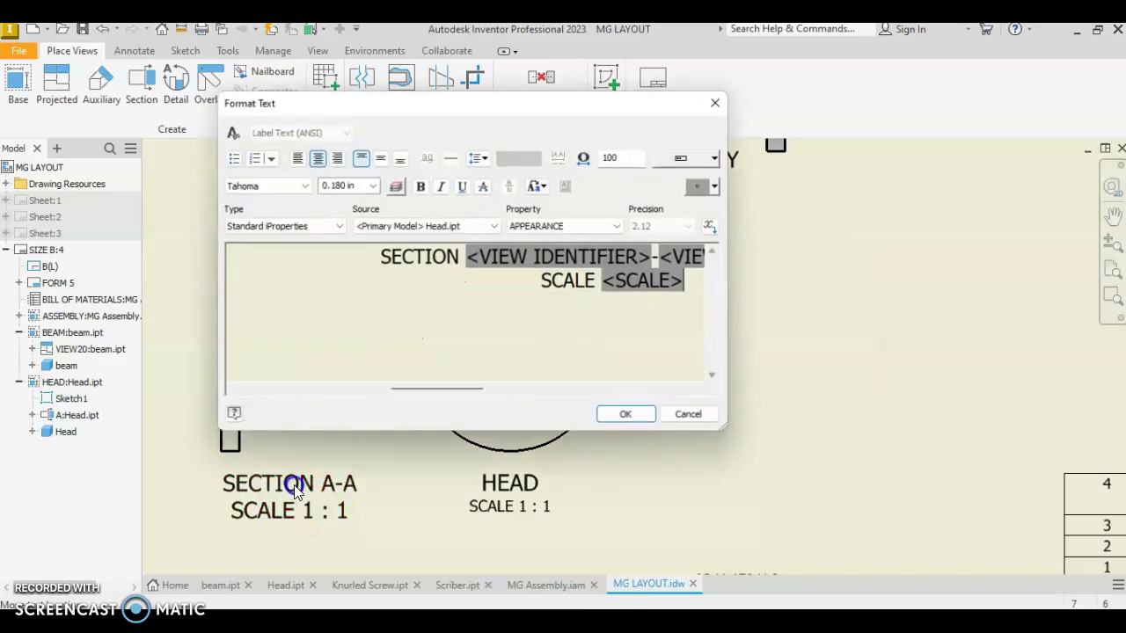
triple_click(546, 284)
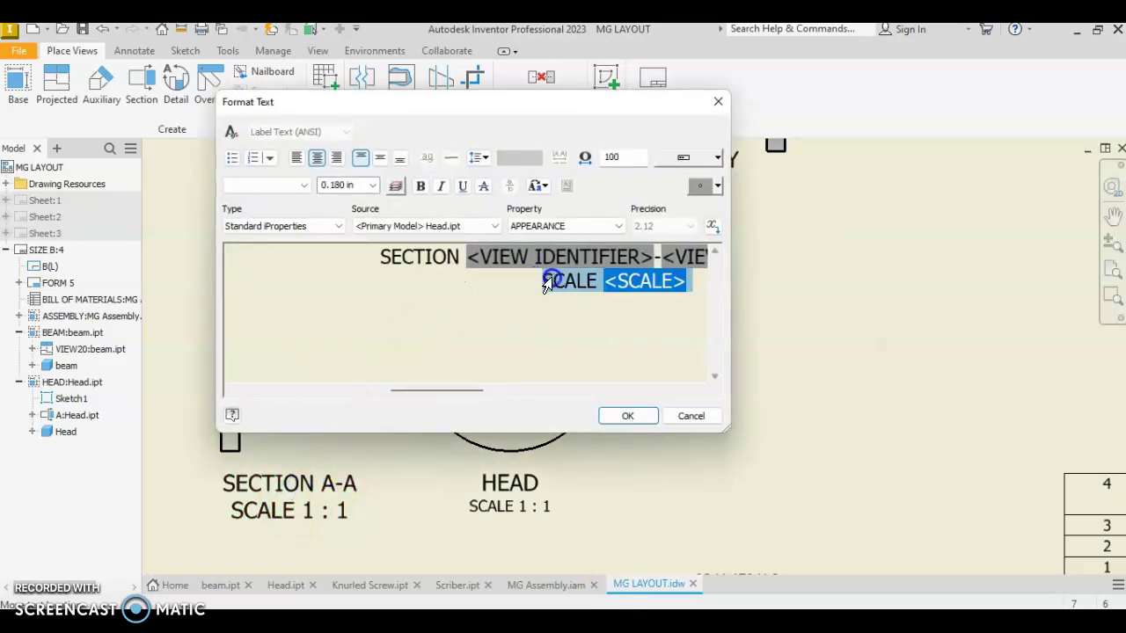
key(Delete)
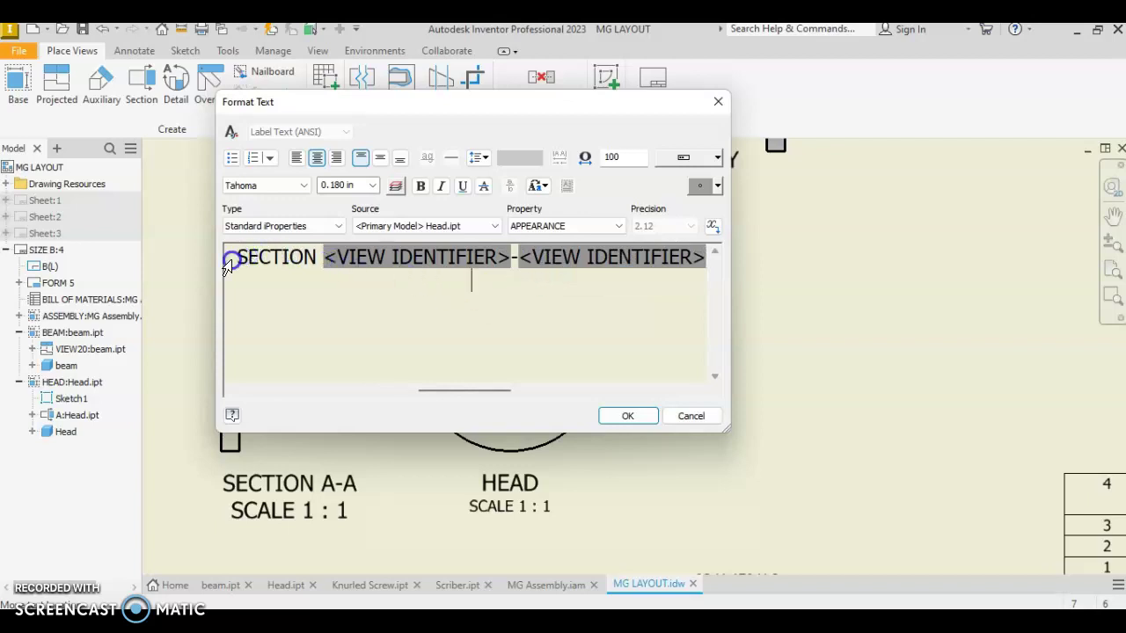
drag(239, 255, 691, 263)
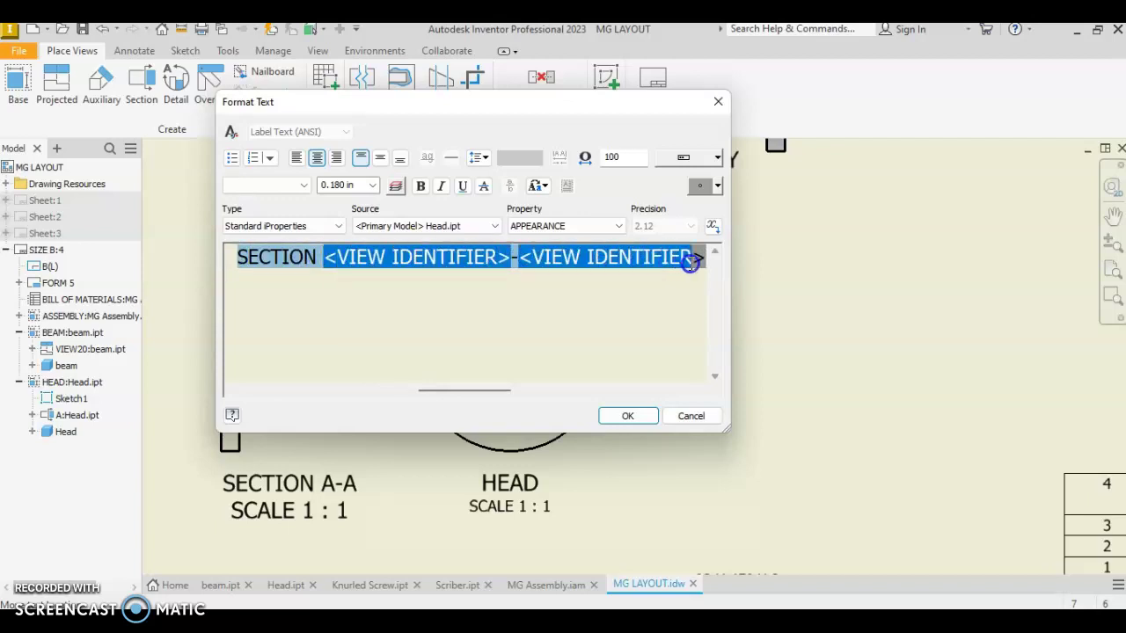
click(373, 185)
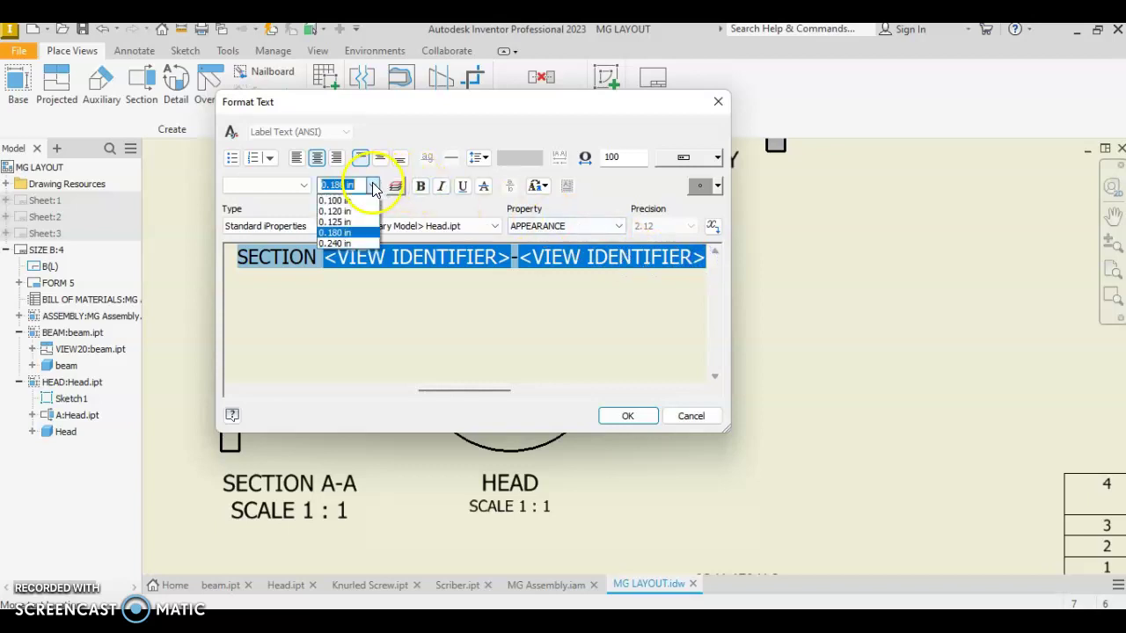
click(341, 221)
click(630, 417)
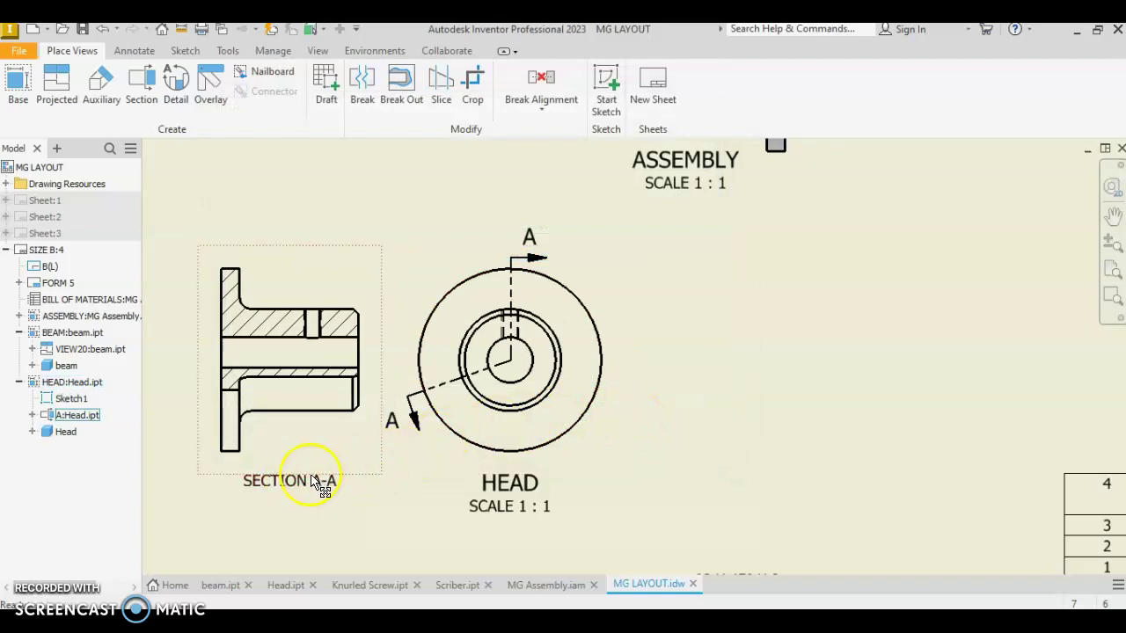
Step: Move the HEAD label up-left toward its view and lower the SECTION A-A label slightly
drag(497, 483, 398, 461)
drag(294, 478, 296, 483)
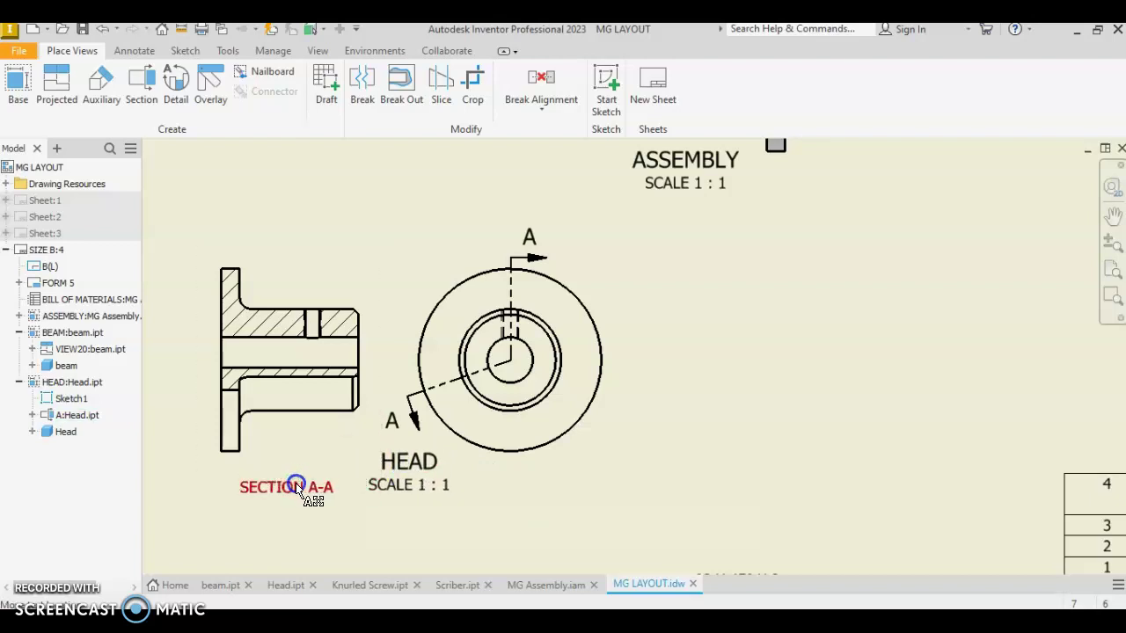
drag(398, 467, 399, 468)
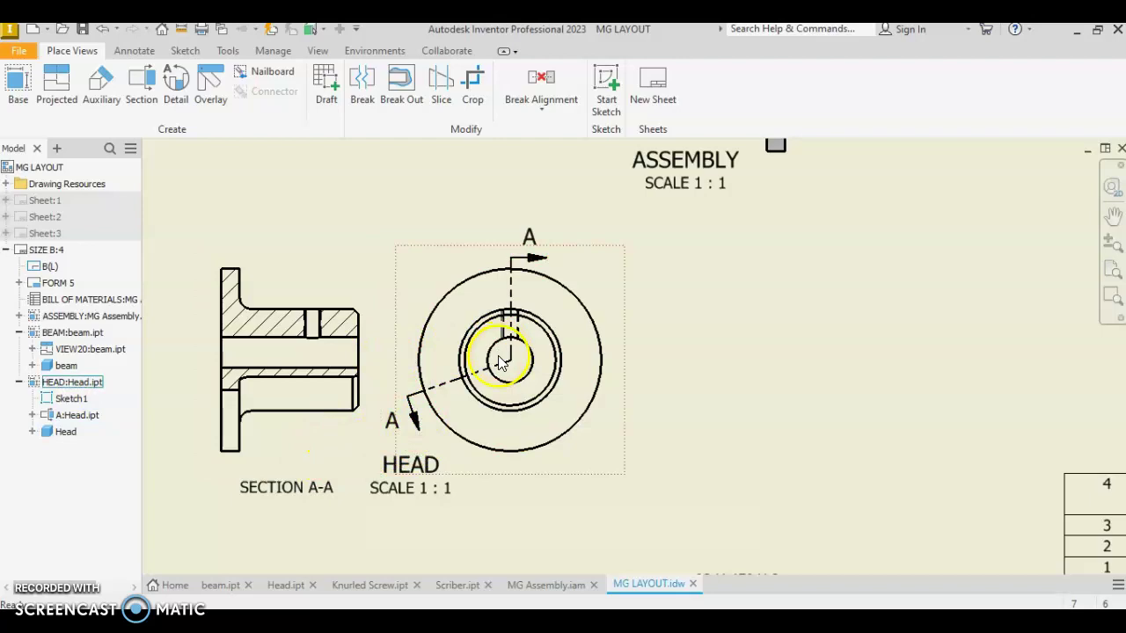
key(alt+Tab)
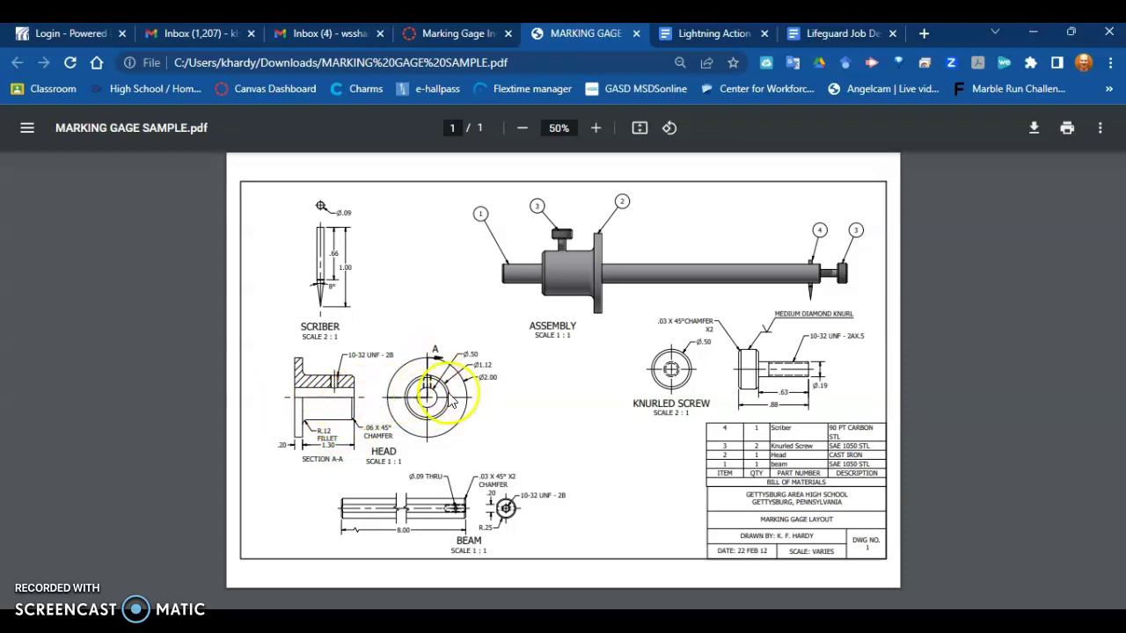
mouse_move(714, 626)
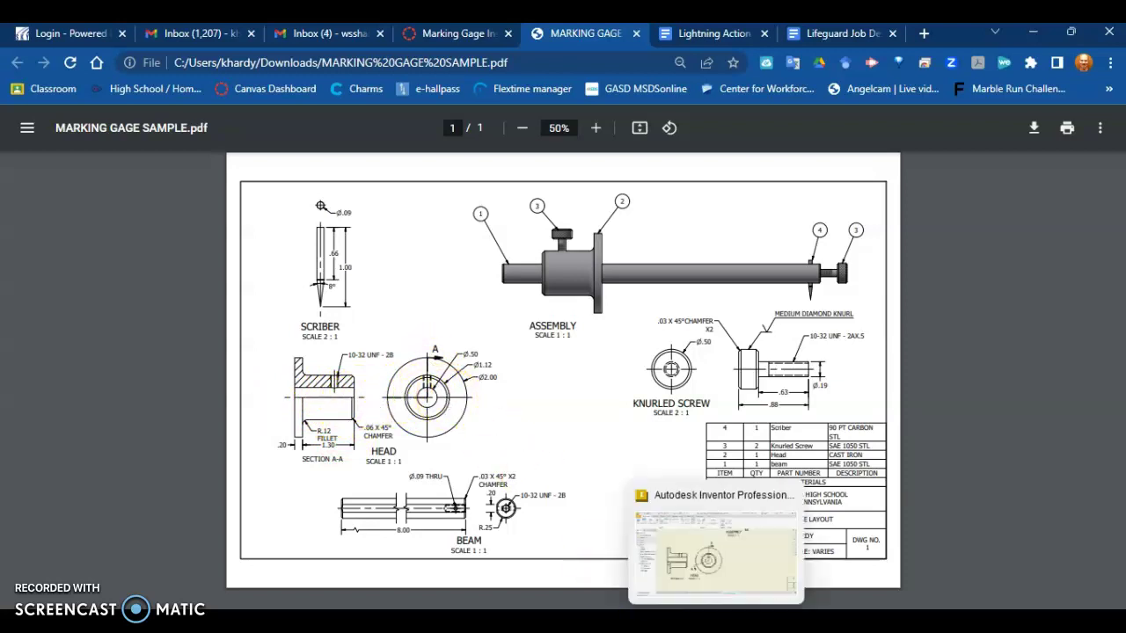
click(708, 585)
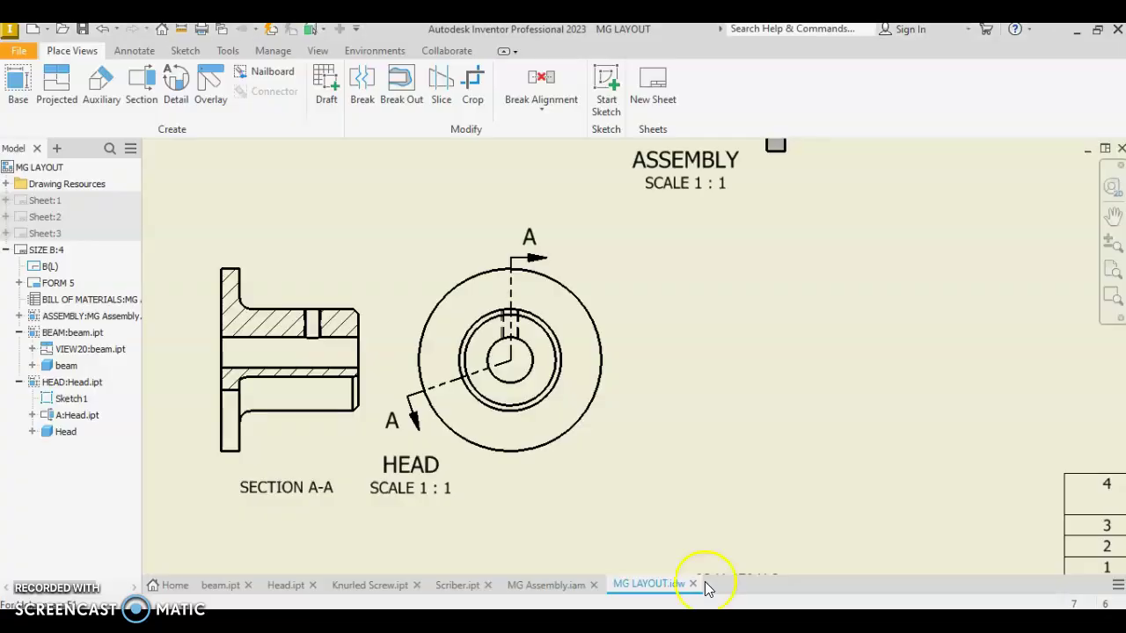
Step: Add a center mark to the HEAD circle from the Annotate tools
click(134, 51)
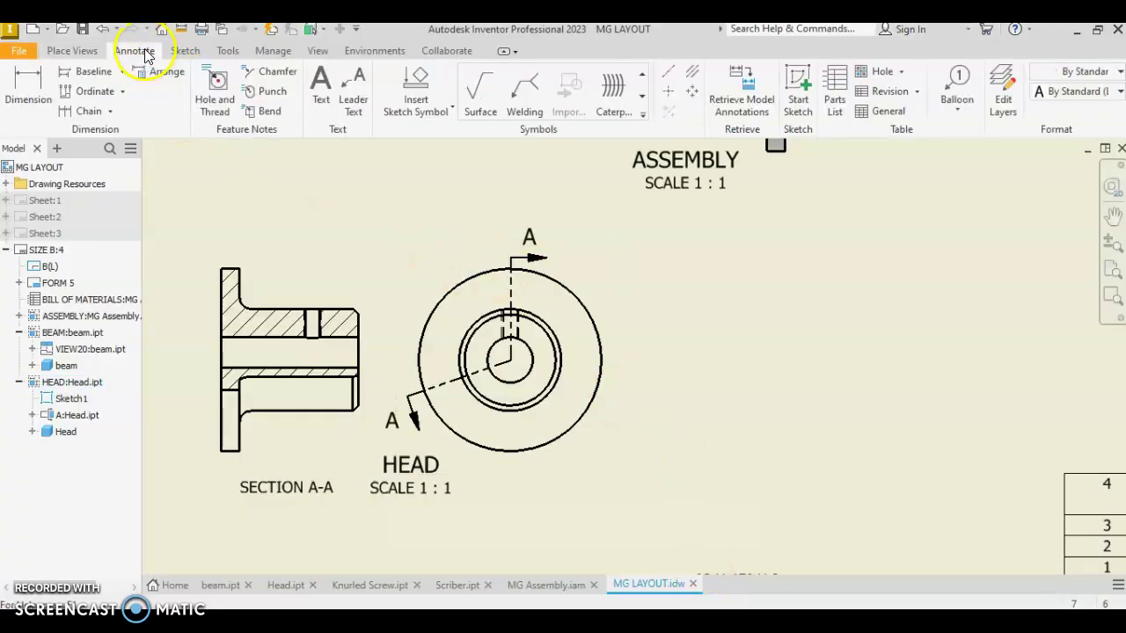
click(667, 92)
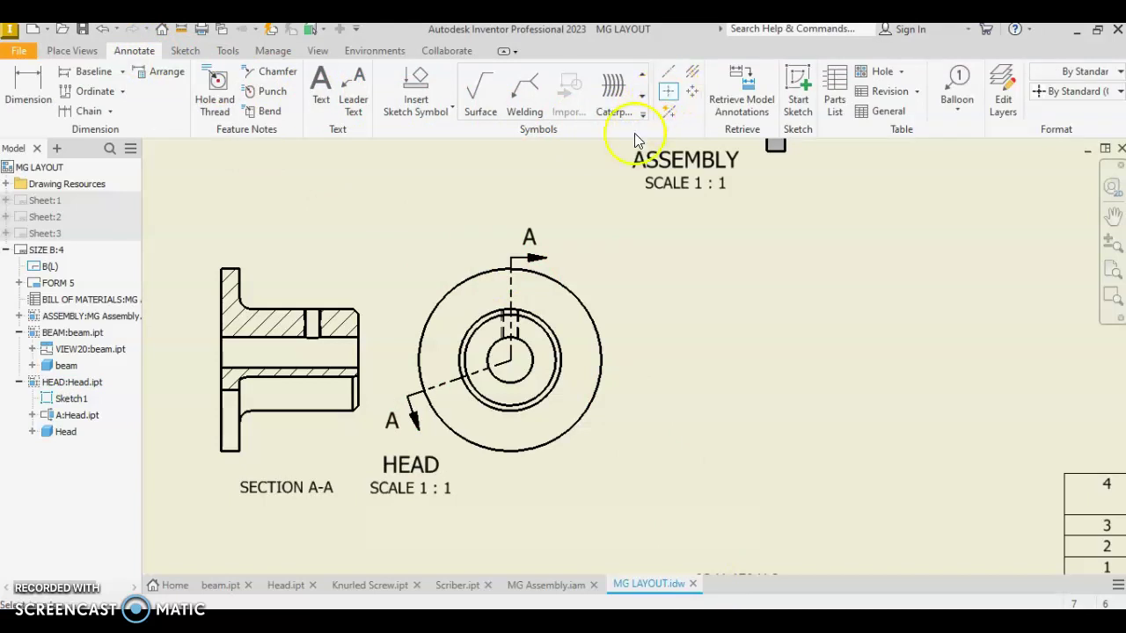
click(547, 278)
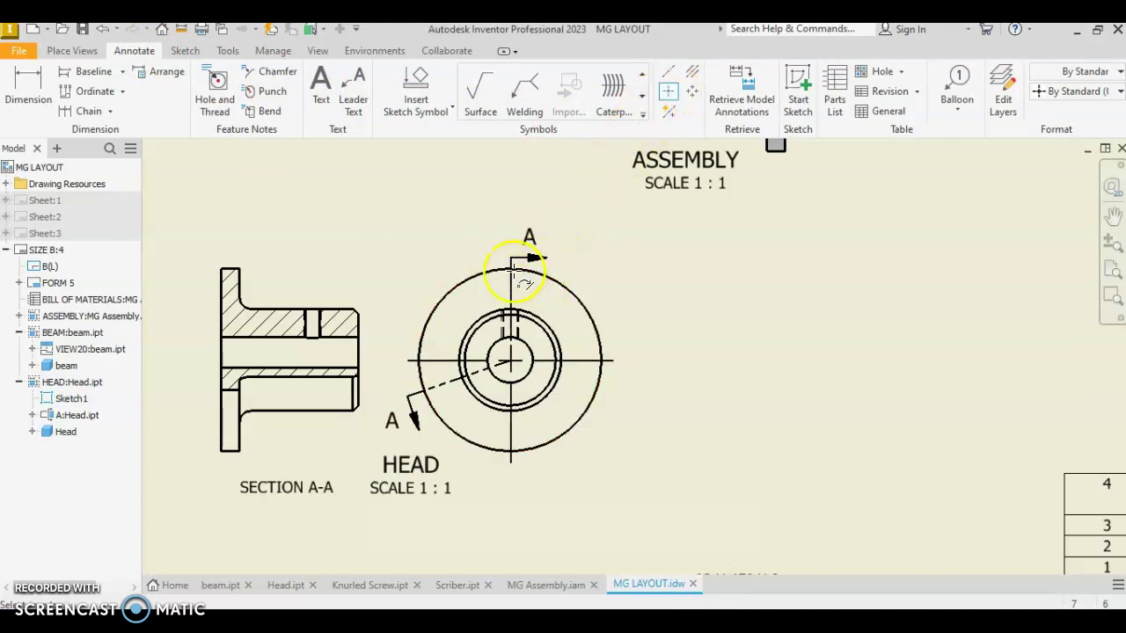
key(Escape)
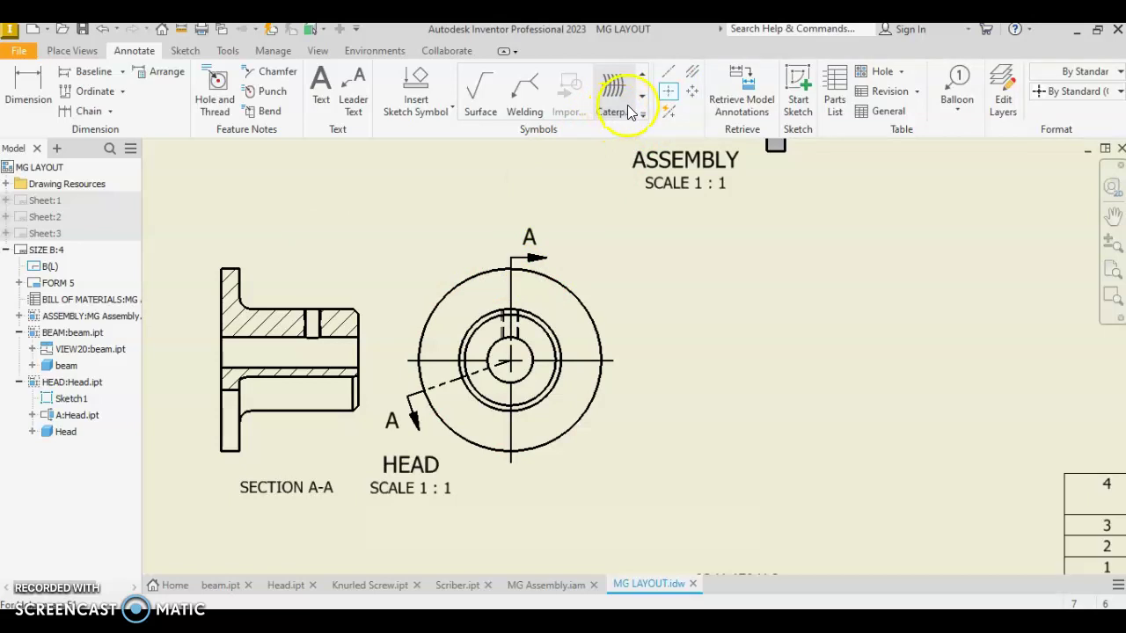
Step: Draw a horizontal centerline through the bore of SECTION A-A
click(668, 73)
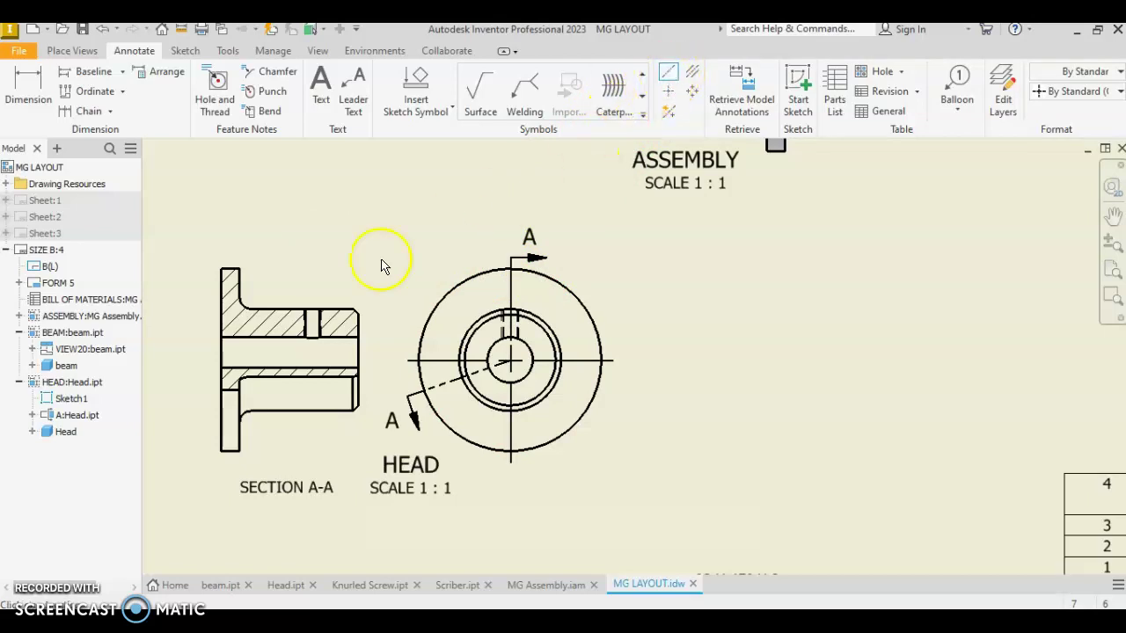
click(221, 359)
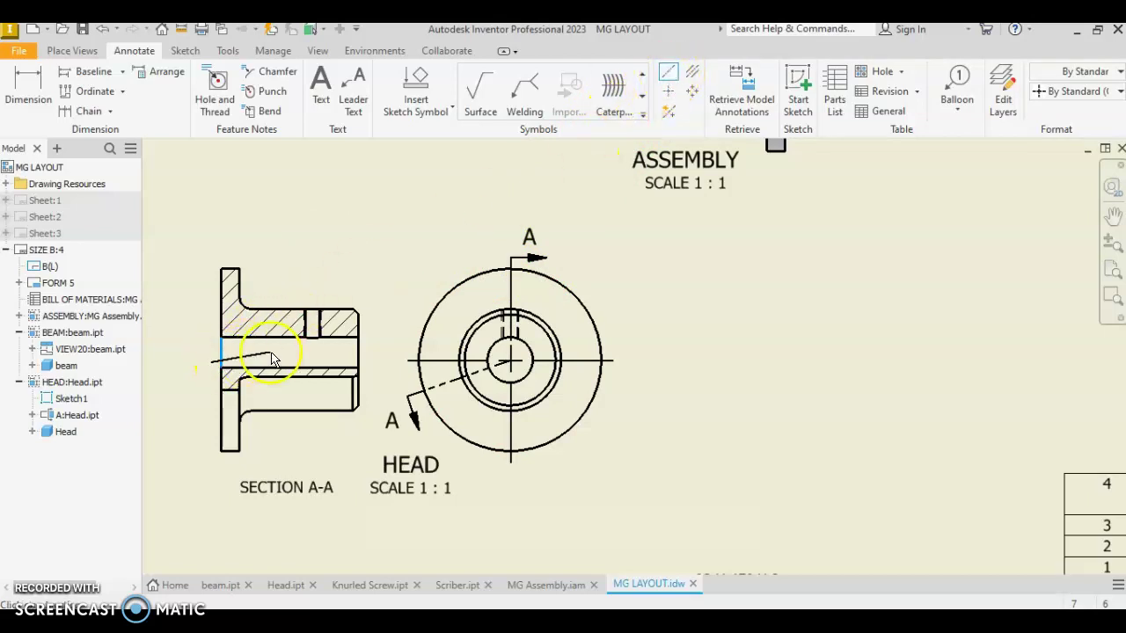
right_click(358, 361)
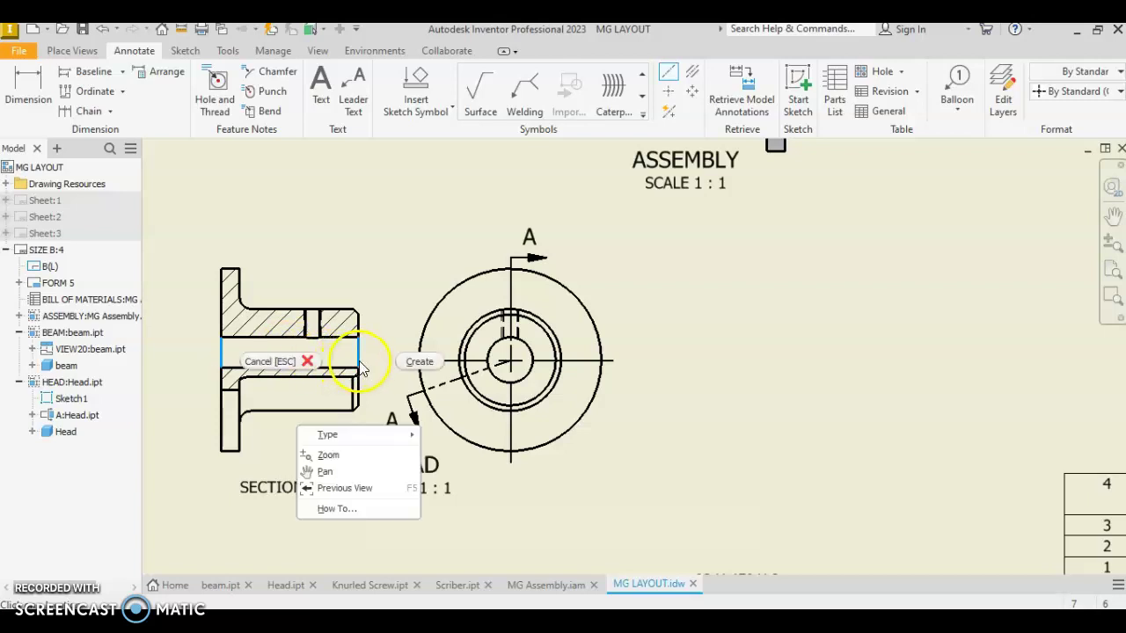
click(411, 361)
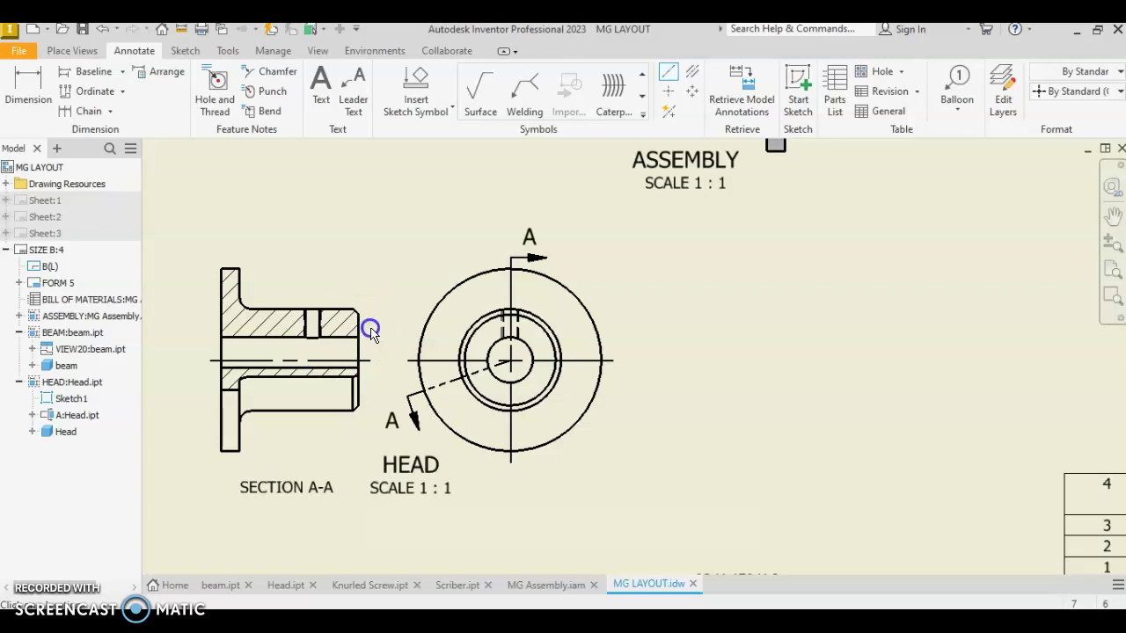
Step: Dimension the HEAD view's outer and middle circles as Ø2.00 and Ø1.12
click(39, 74)
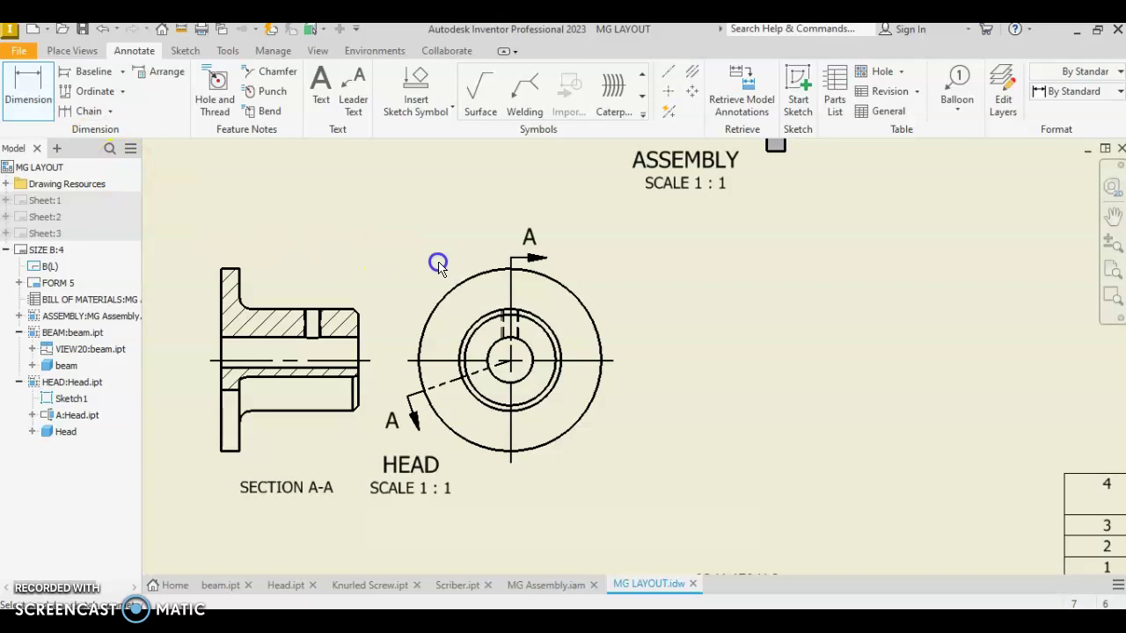
click(546, 278)
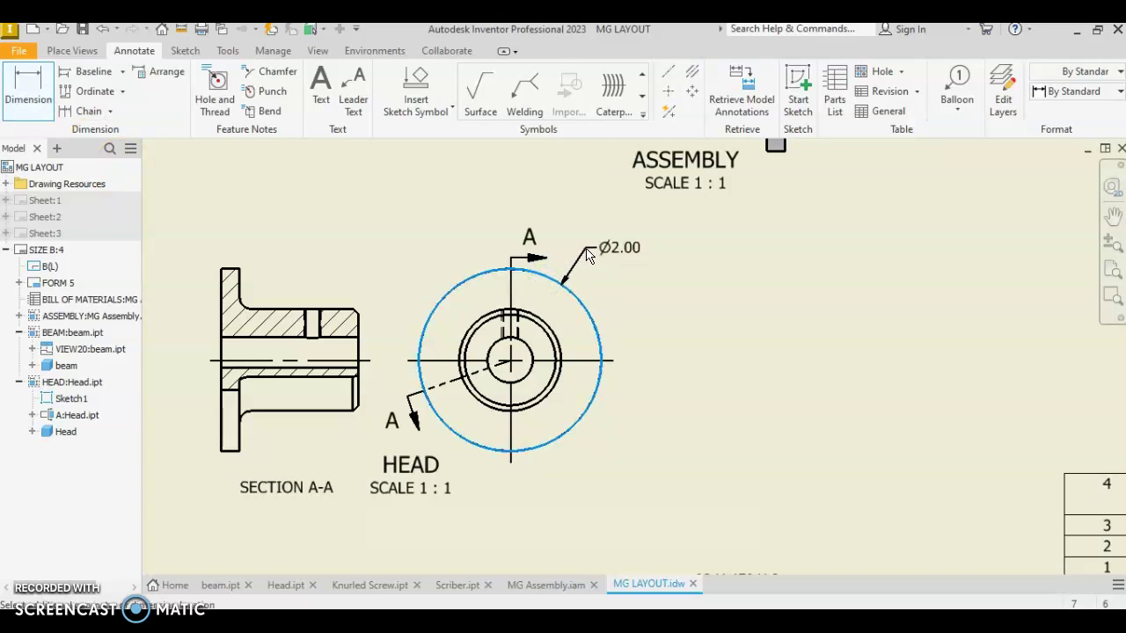
click(582, 250)
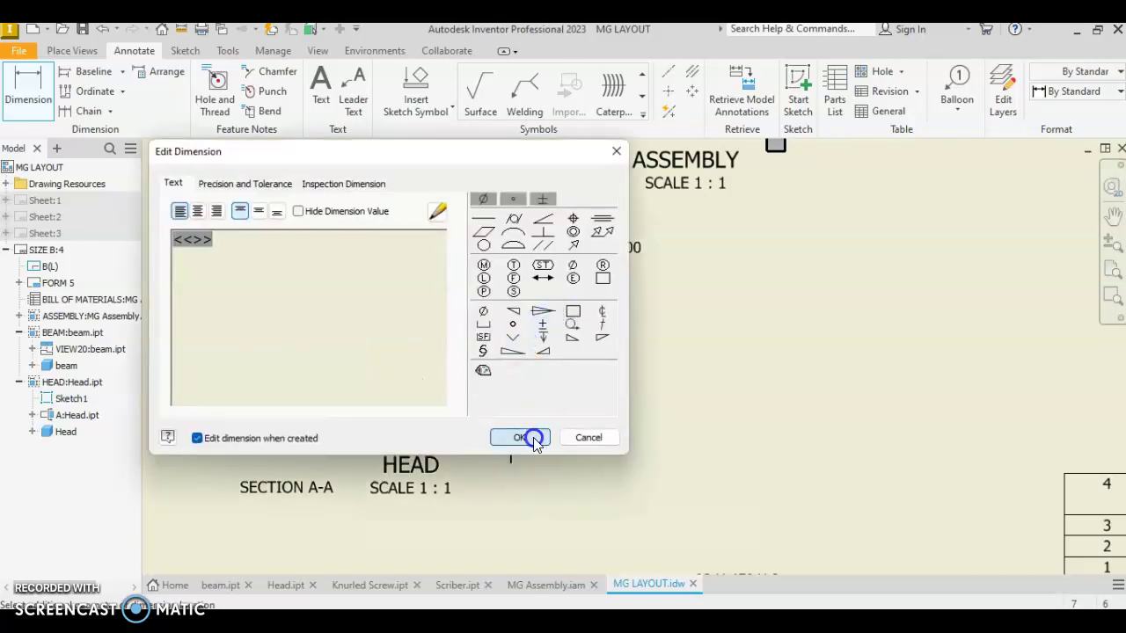
click(528, 436)
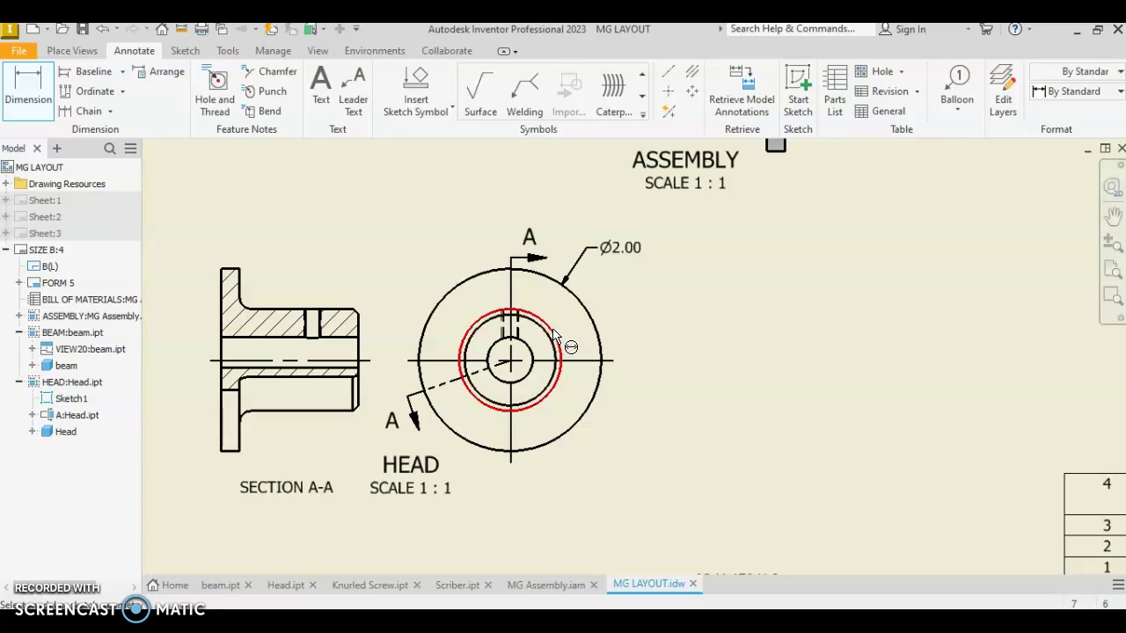
click(554, 332)
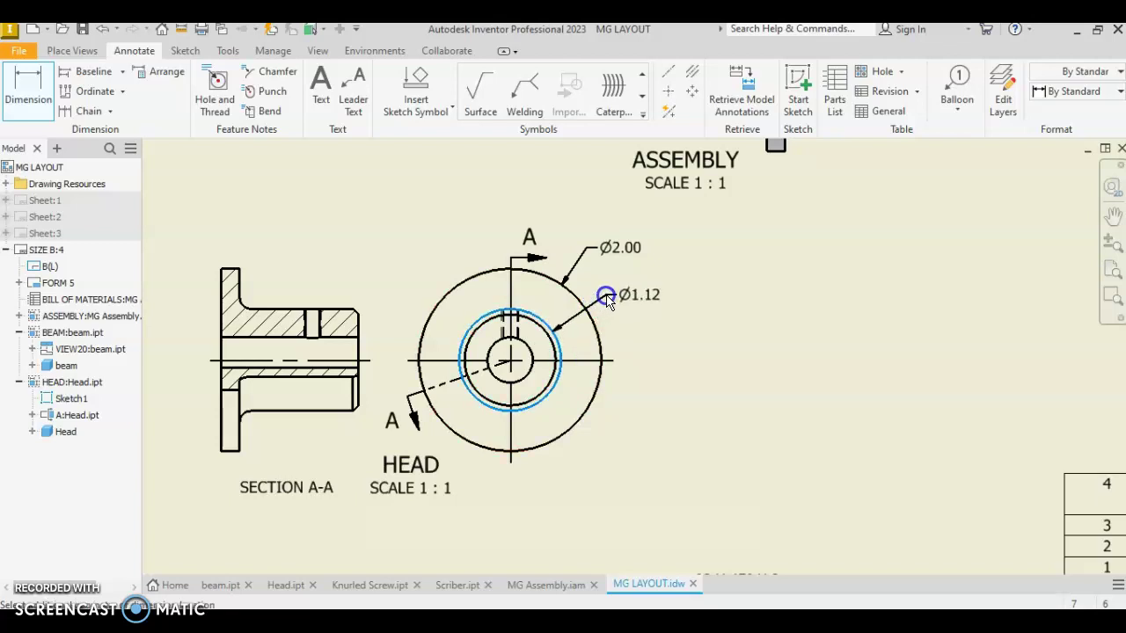
click(597, 303)
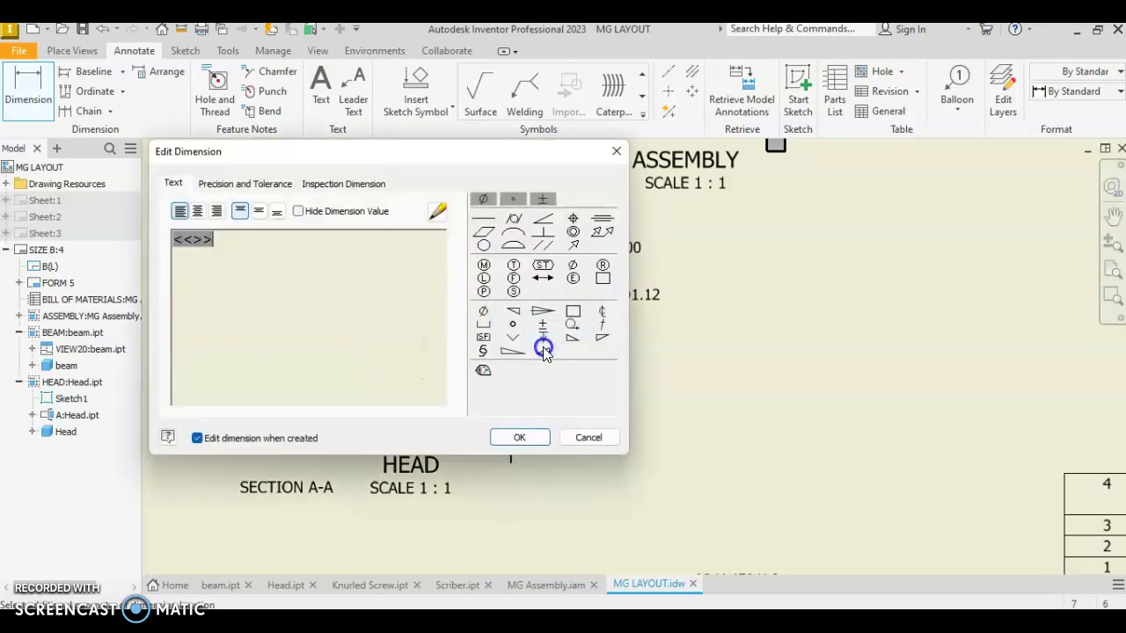
click(519, 437)
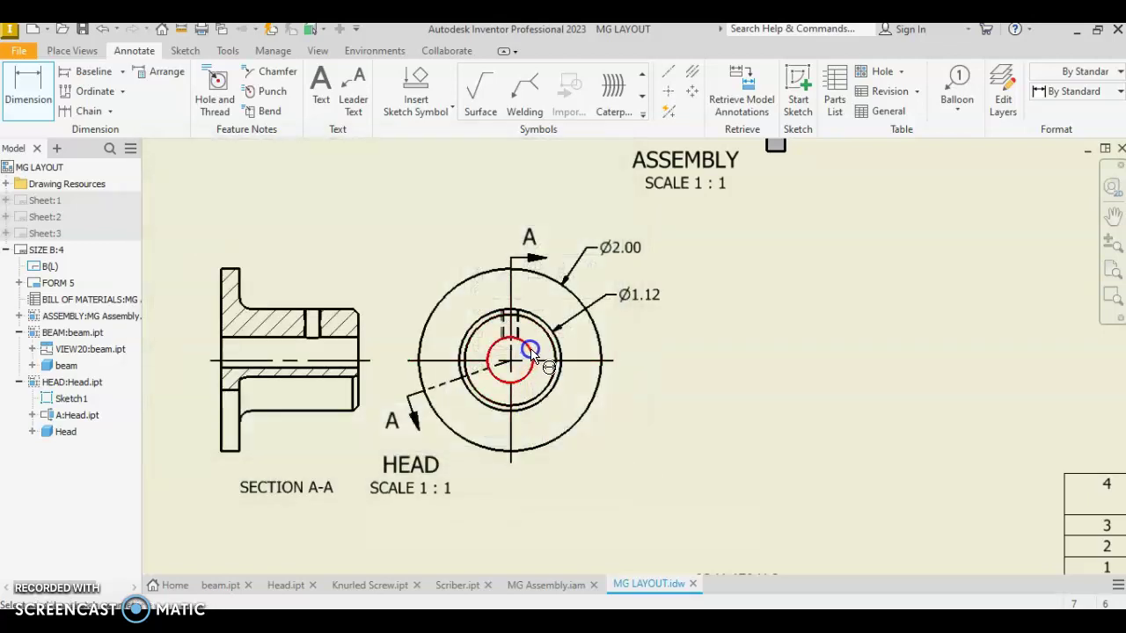
Step: Add the Ø.50 bore diameter dimension and clear the selection
click(532, 353)
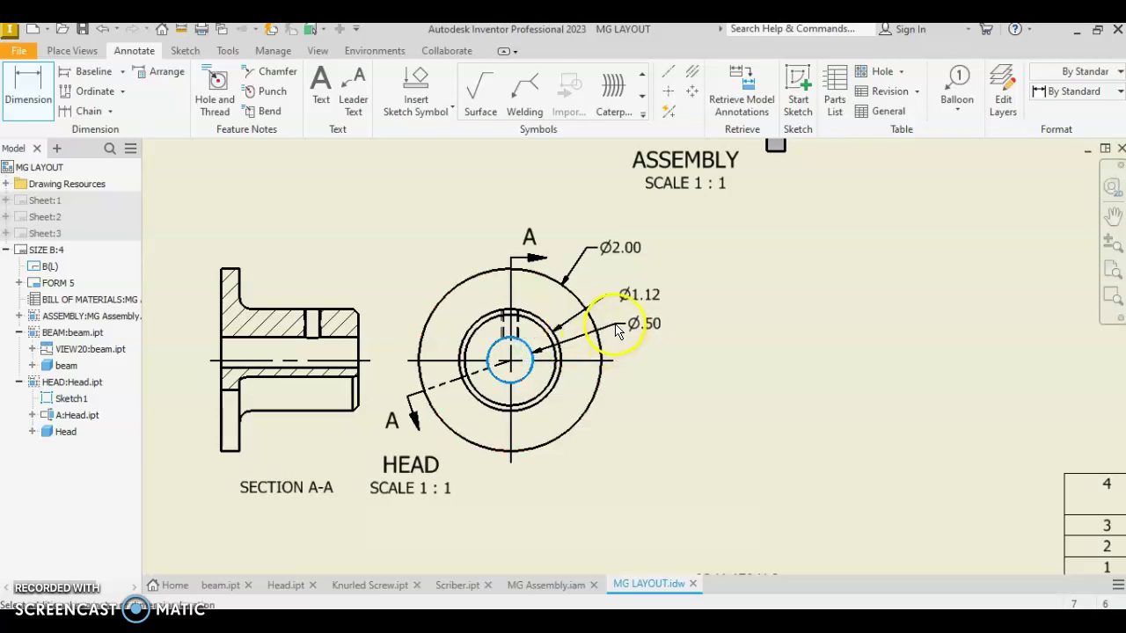
click(619, 332)
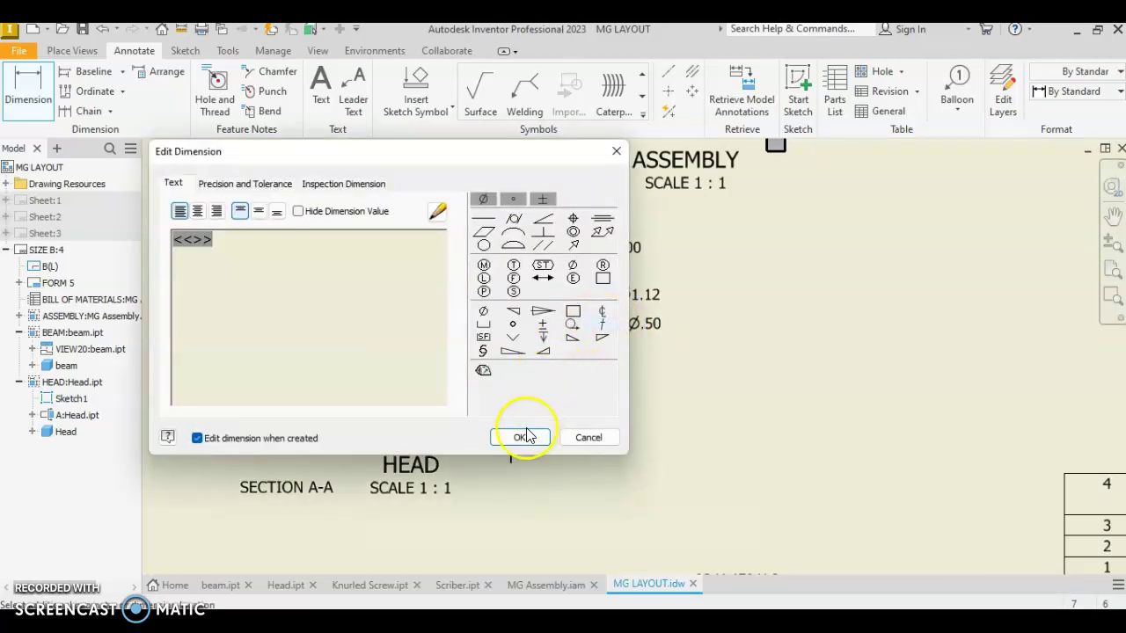
click(522, 436)
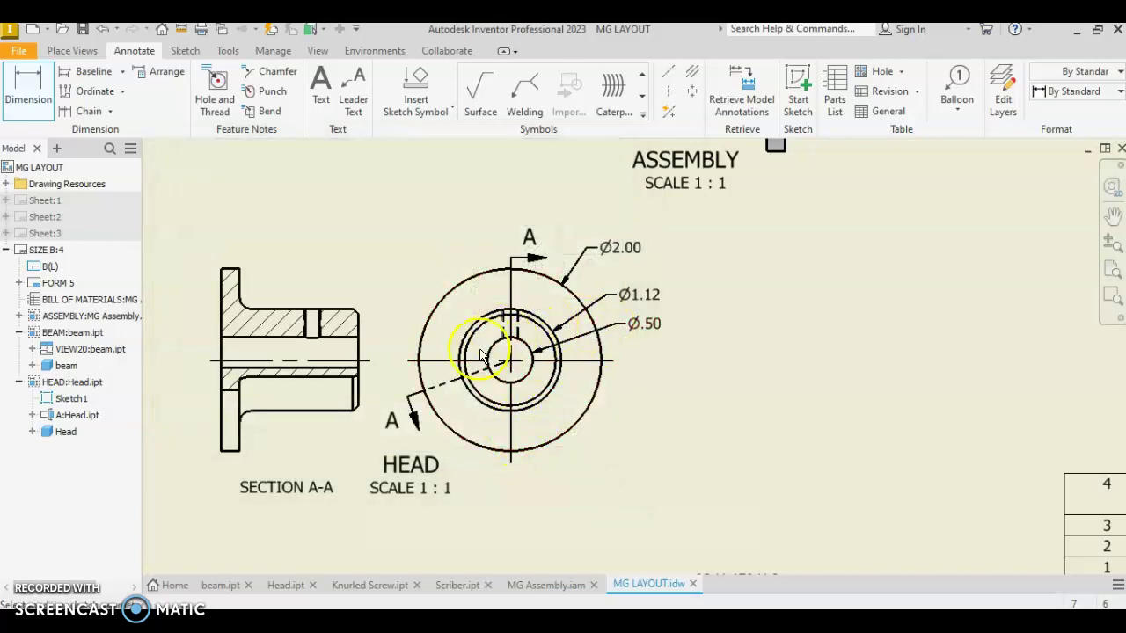
click(516, 358)
key(Escape)
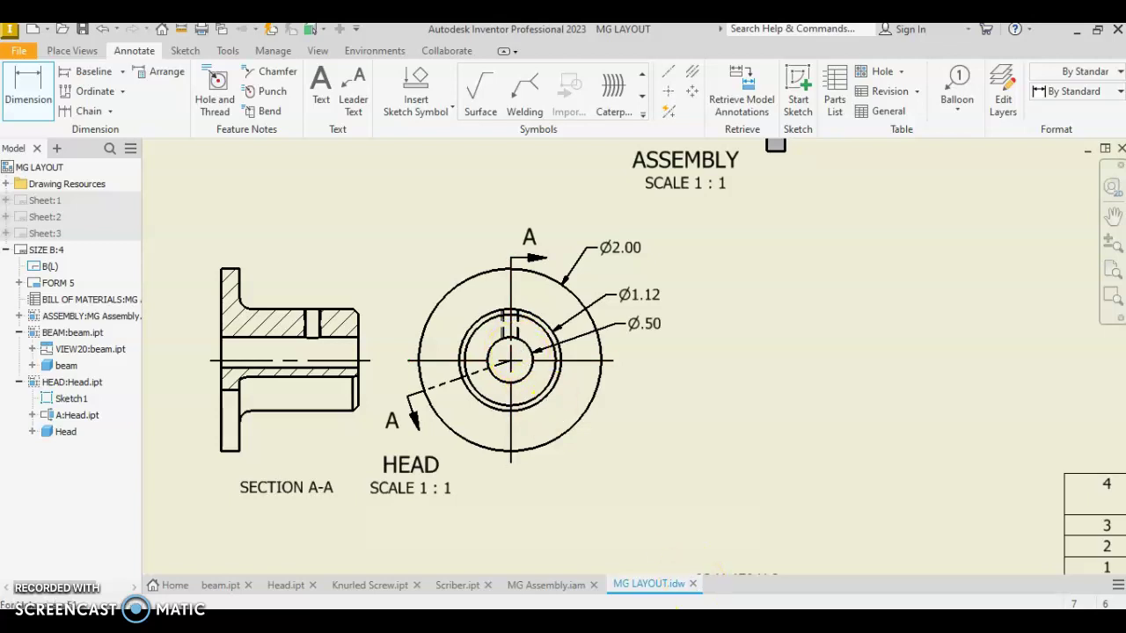
mouse_move(677, 620)
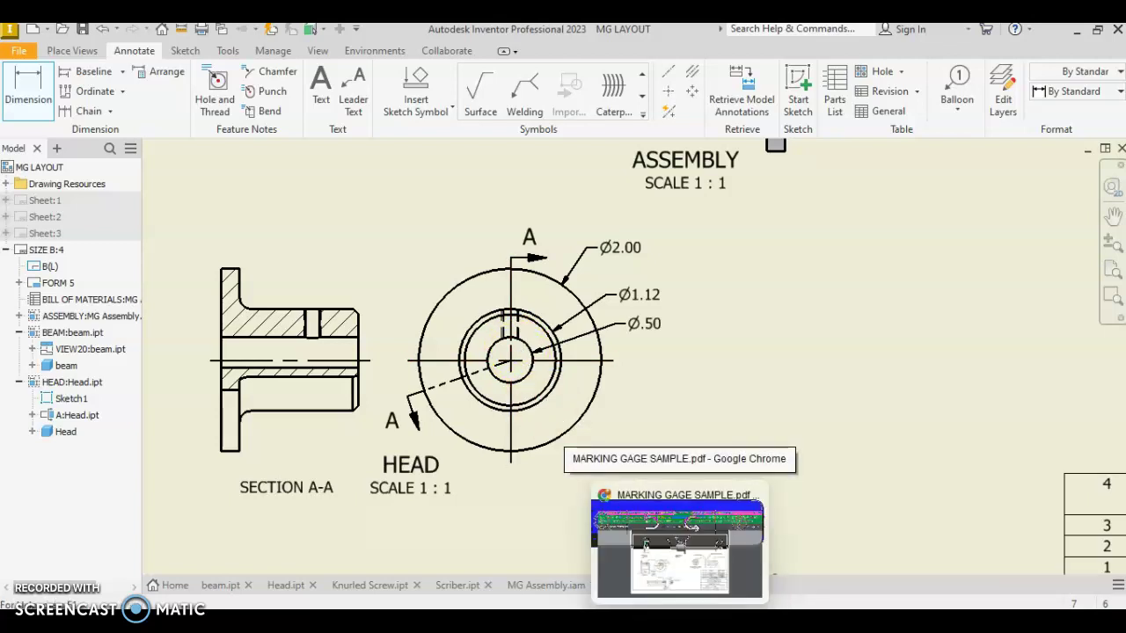
click(677, 547)
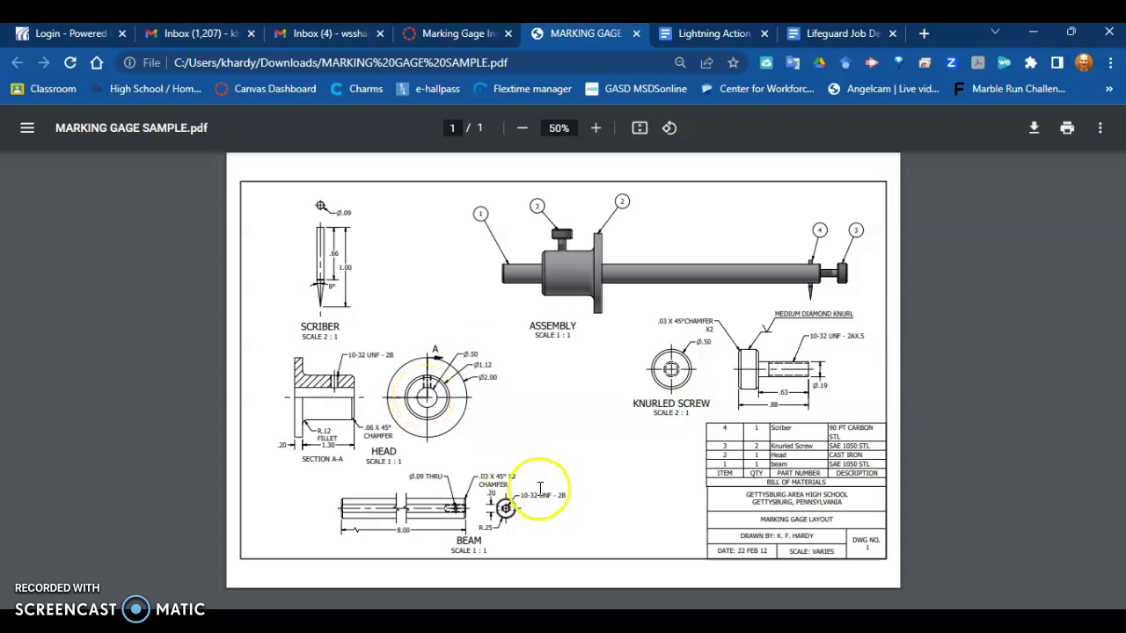
mouse_move(715, 621)
click(715, 550)
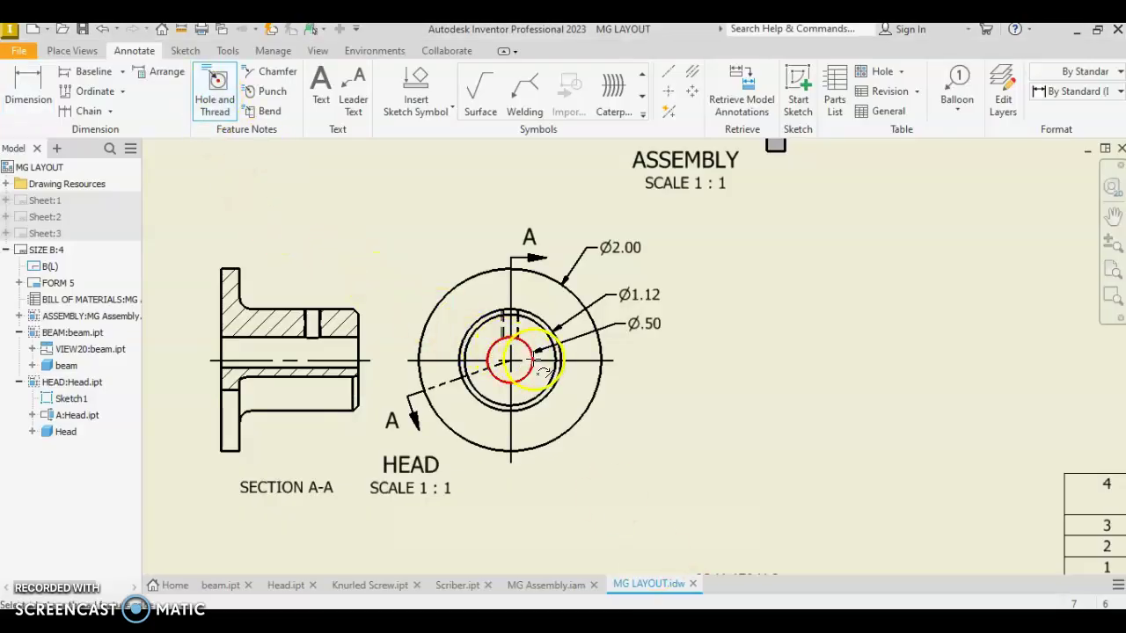
Step: Attach a Ø.50 THRU hole note to the centre bore on the HEAD circular view
click(533, 359)
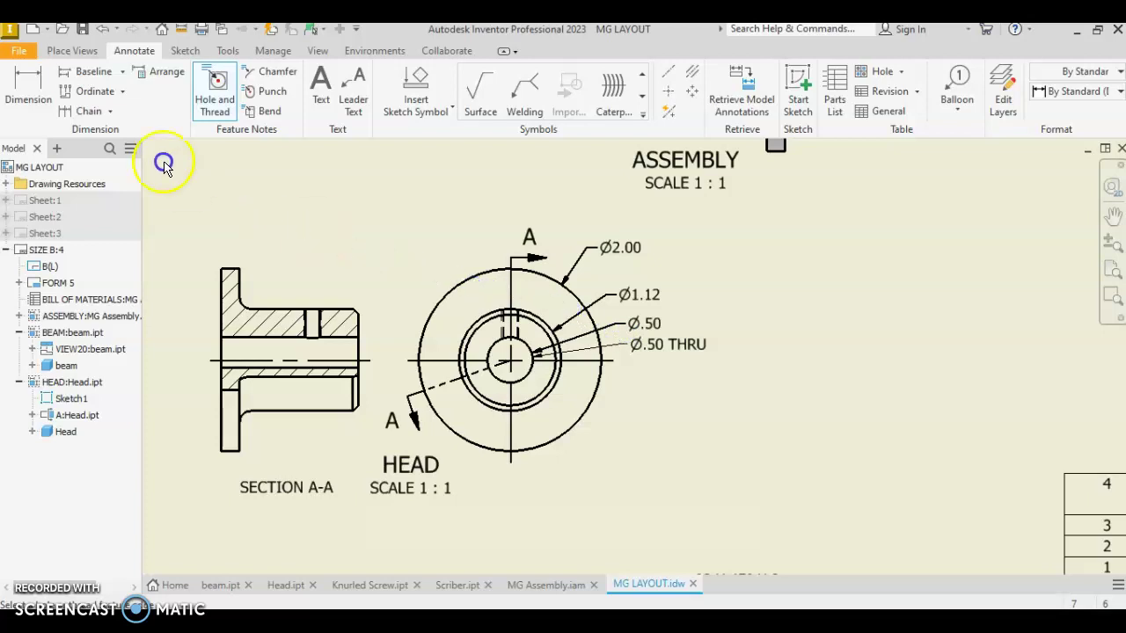
Step: Dimension the flange thickness in SECTION A-A as .20
click(29, 87)
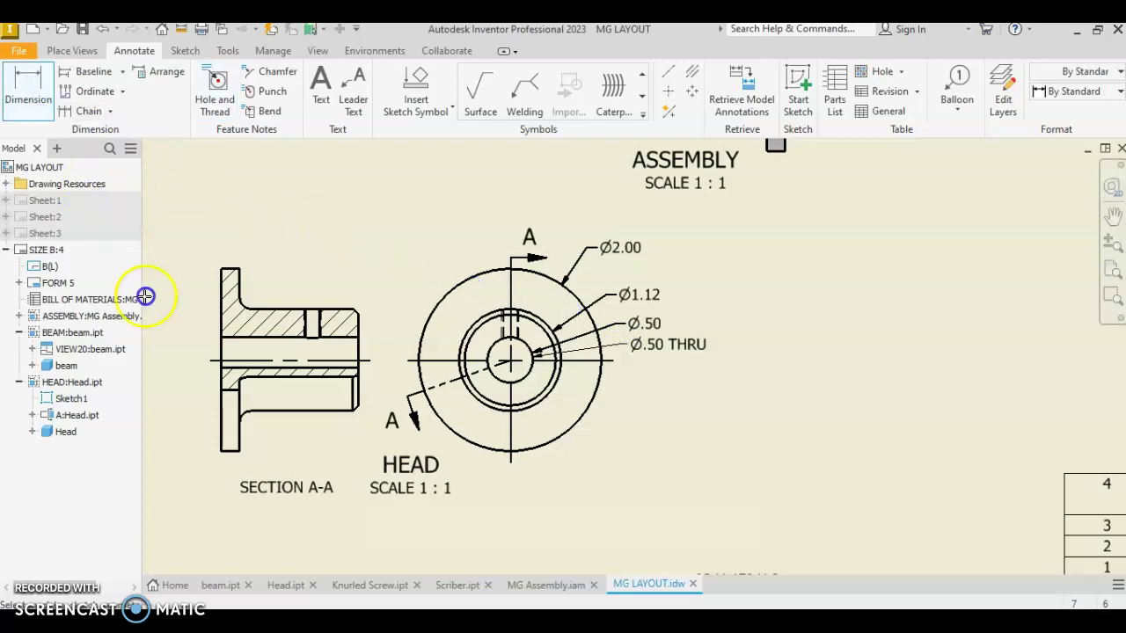
click(222, 445)
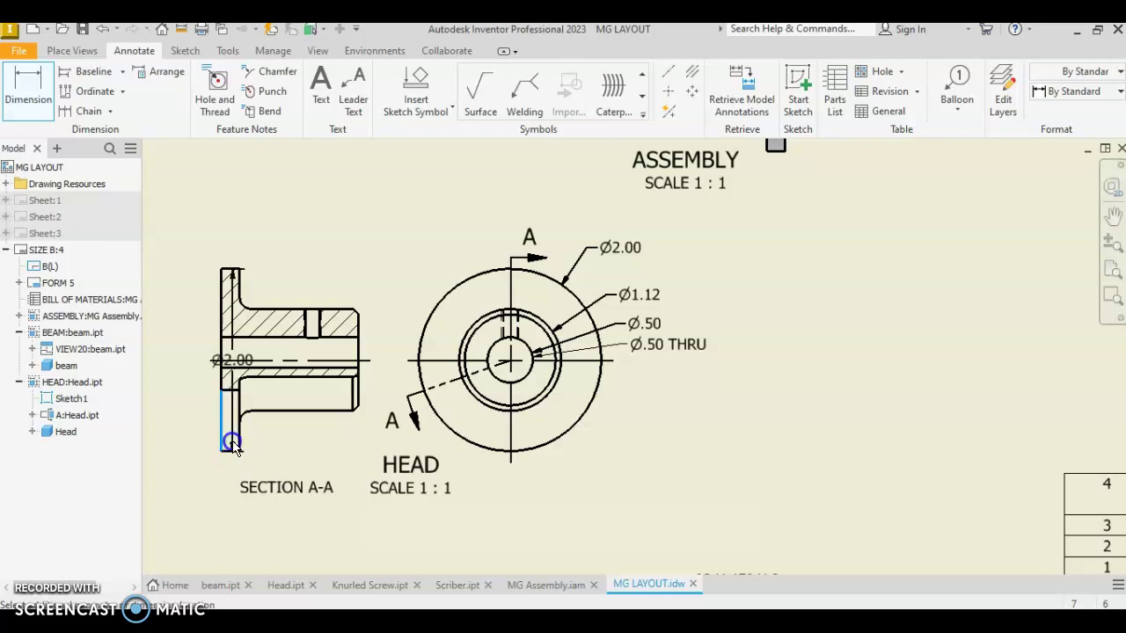
click(239, 440)
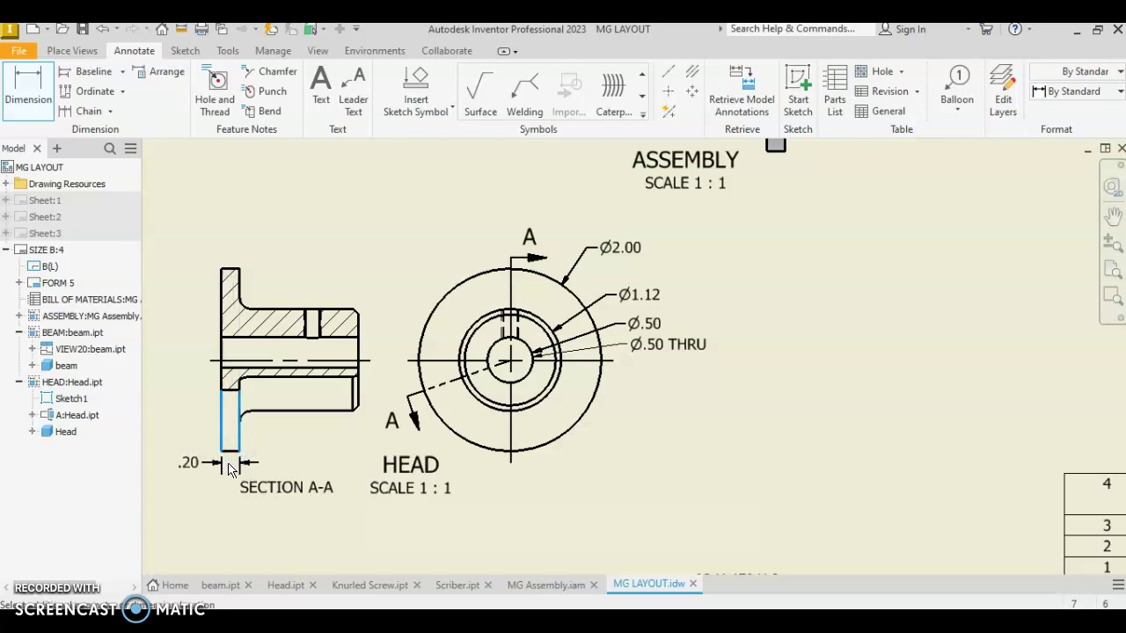
click(229, 468)
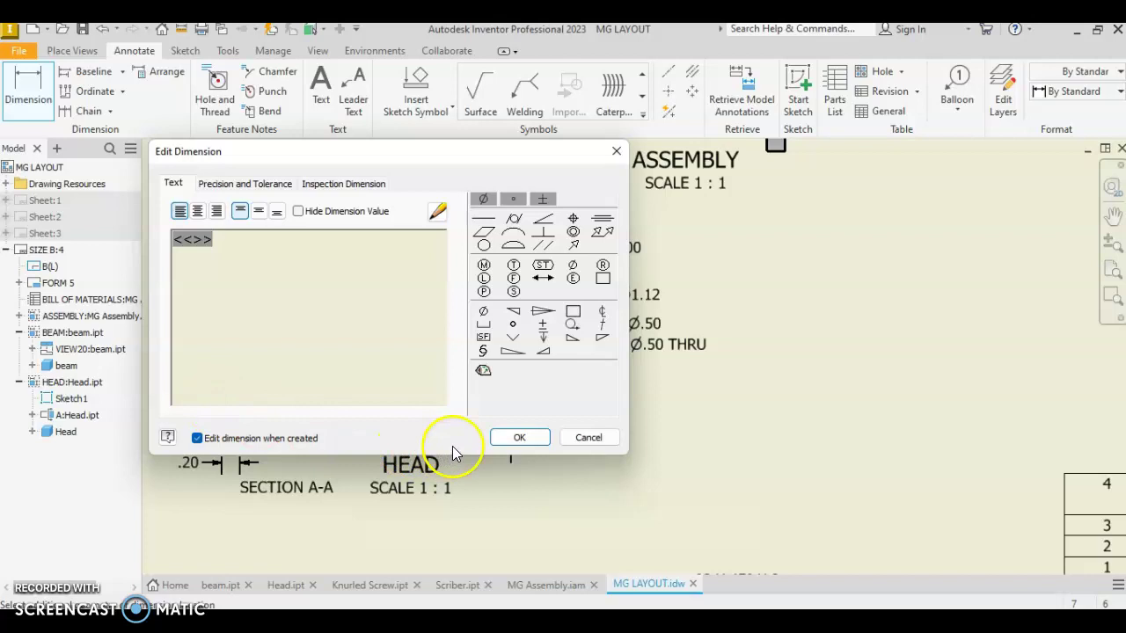
click(516, 437)
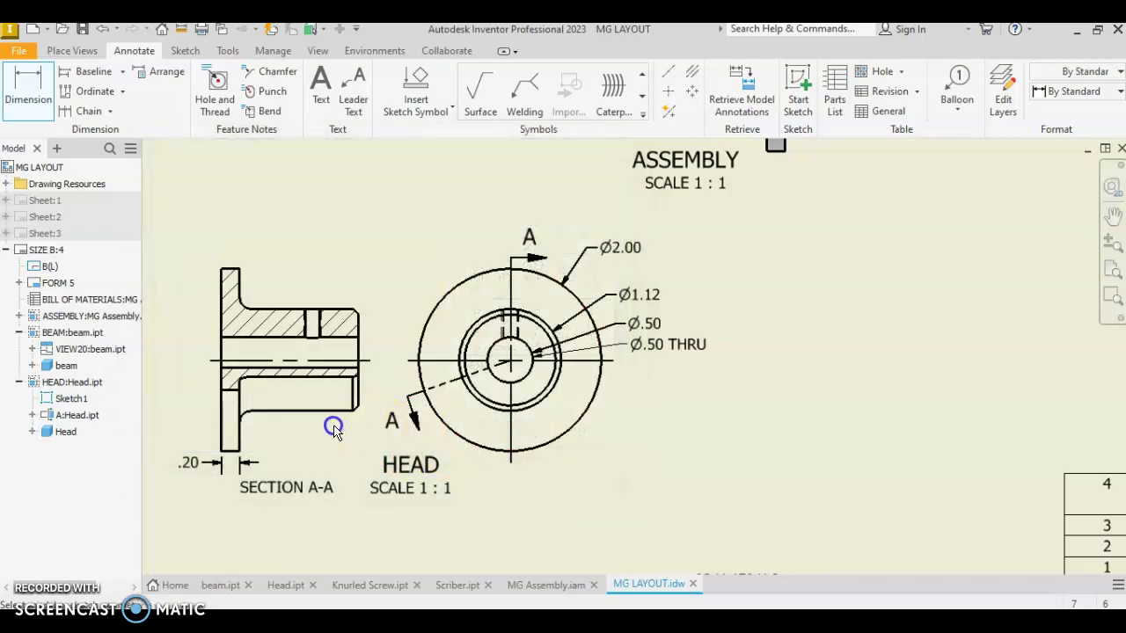
Step: Add a 1.30 hub length dimension below the section, then bring up the MARKING GAGE SAMPLE.pdf reference
click(239, 442)
click(357, 394)
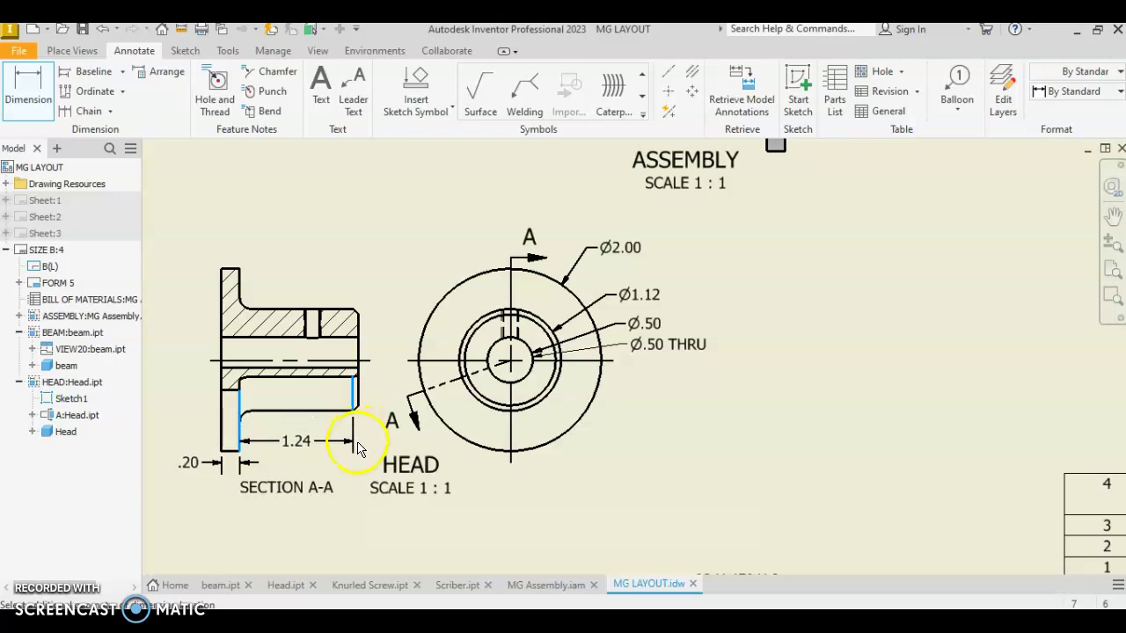
key(Escape)
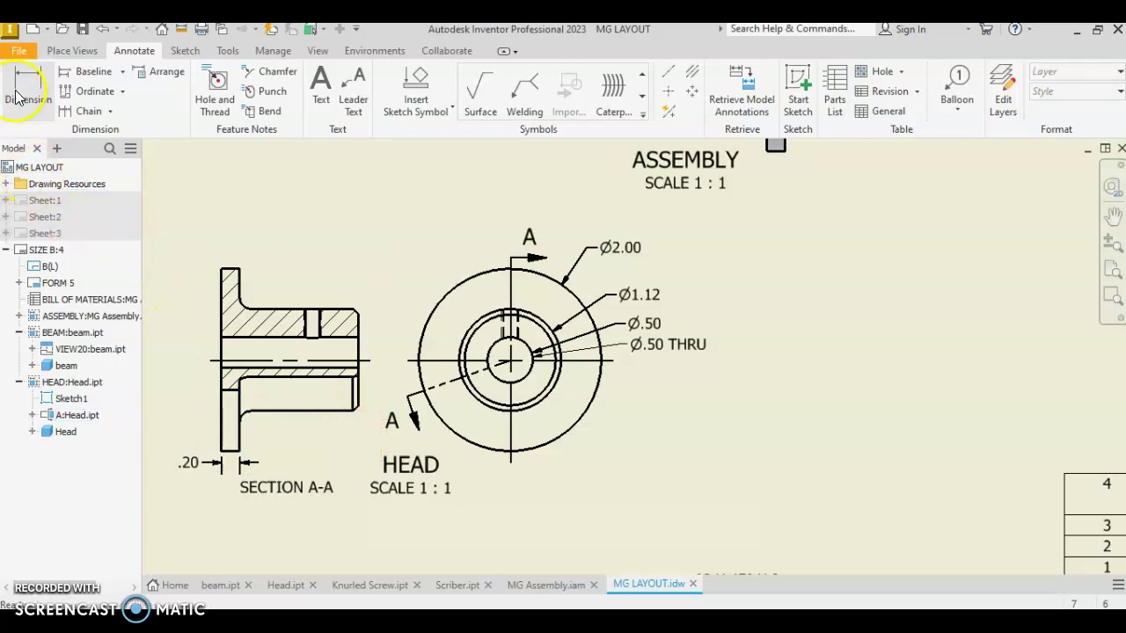
click(239, 435)
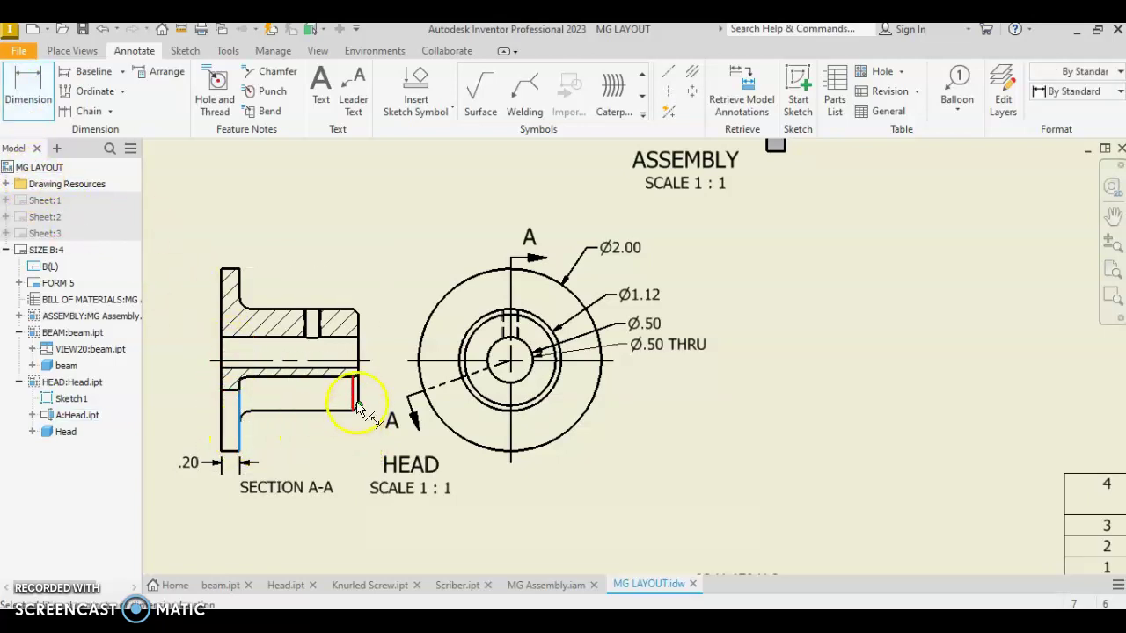
click(359, 393)
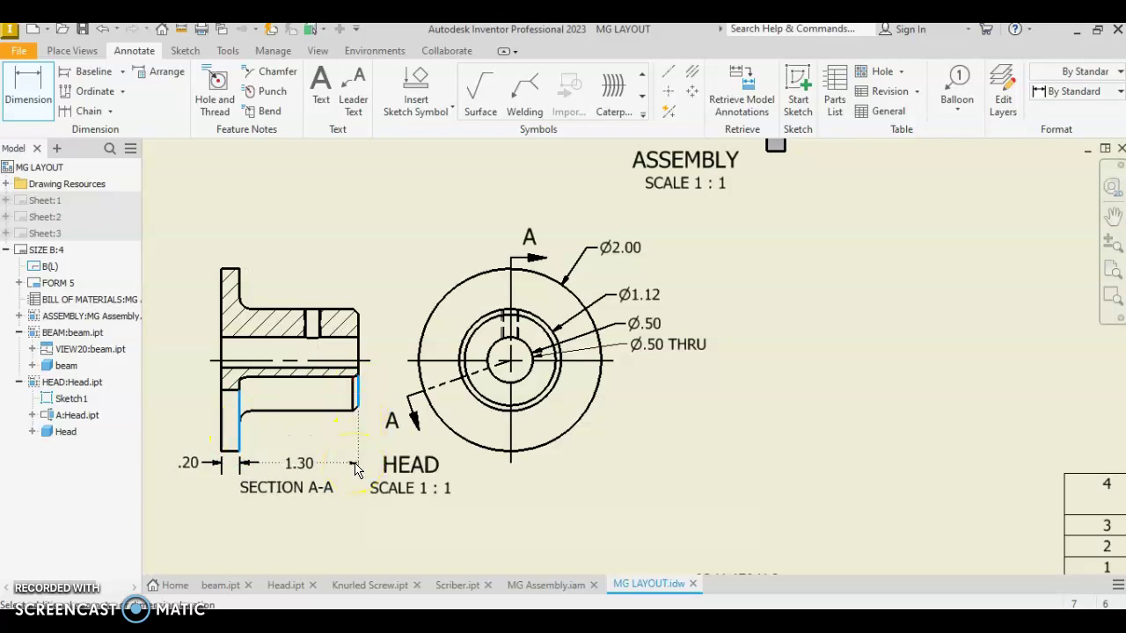
click(355, 468)
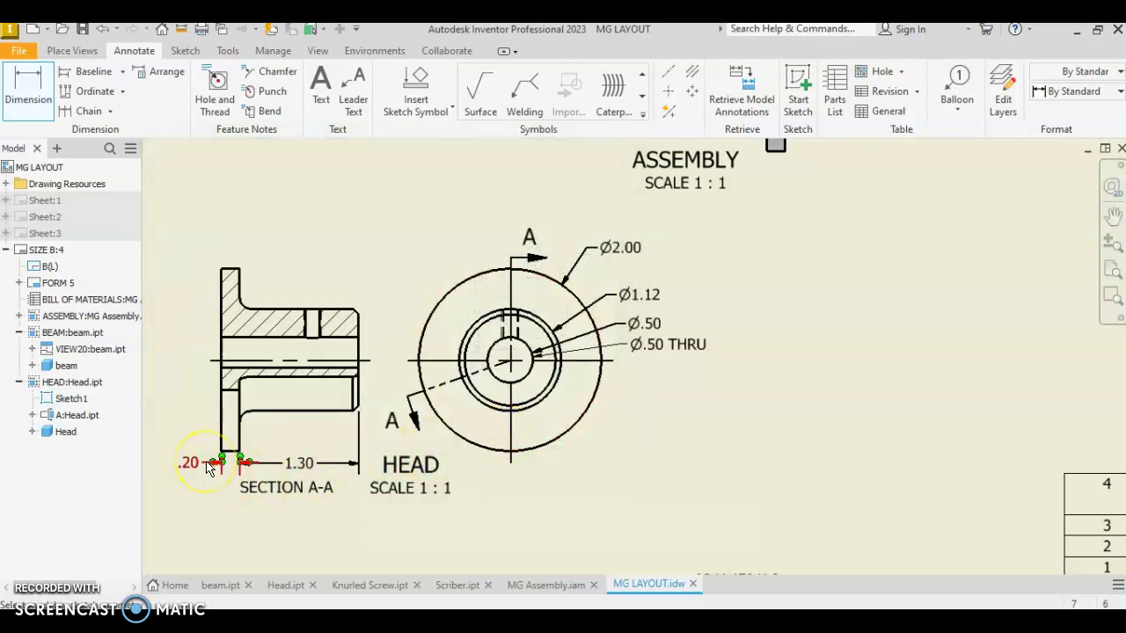
click(630, 586)
click(683, 549)
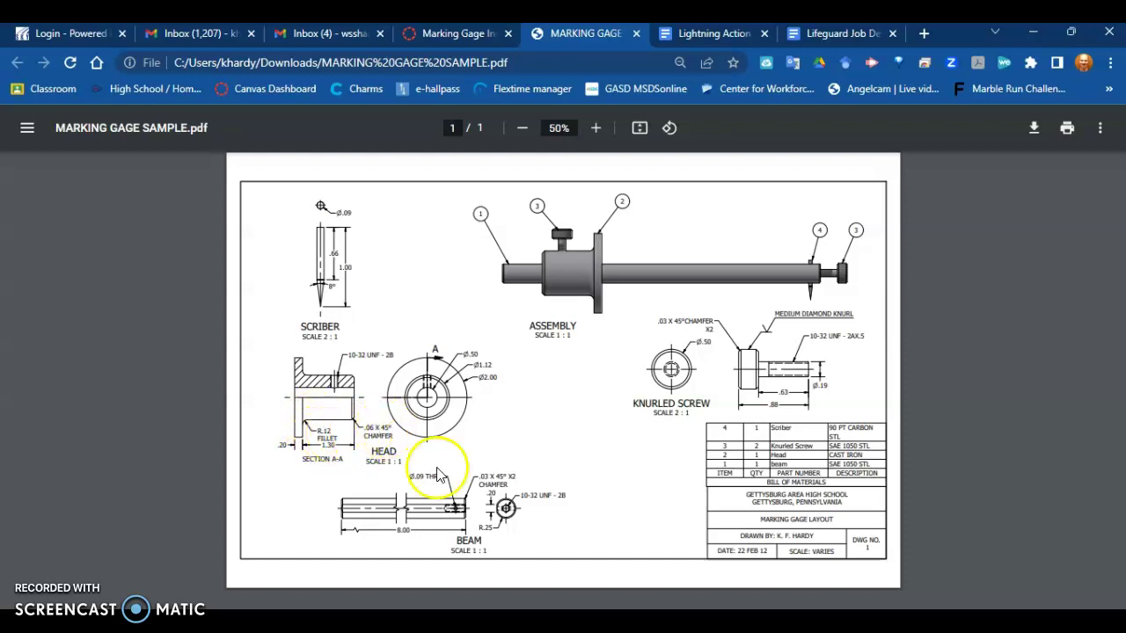
mouse_move(716, 625)
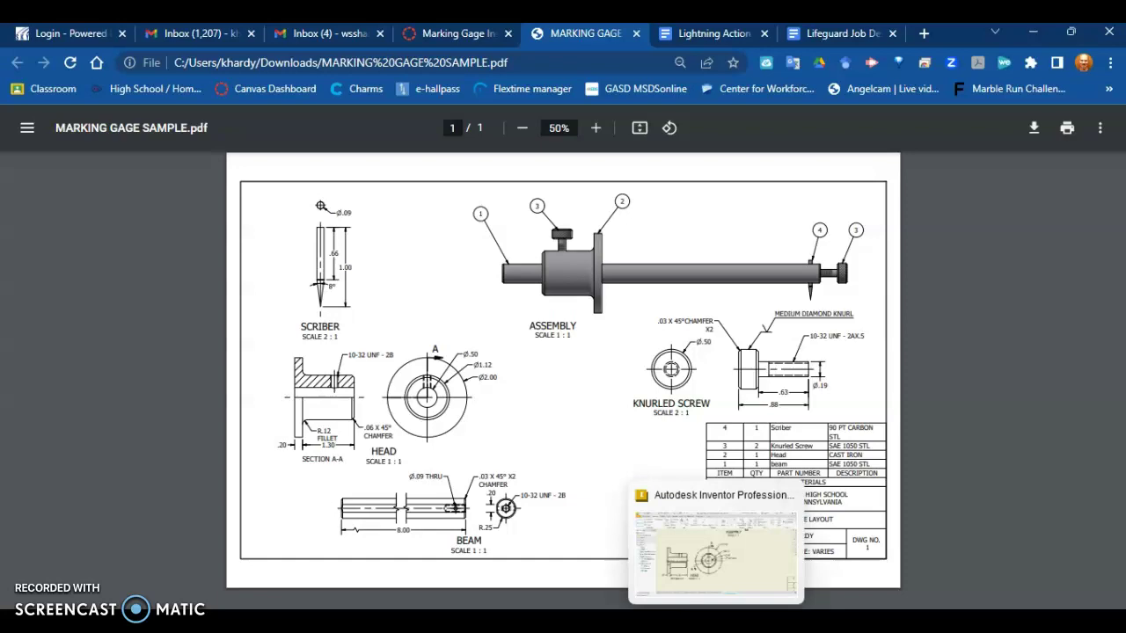
click(714, 545)
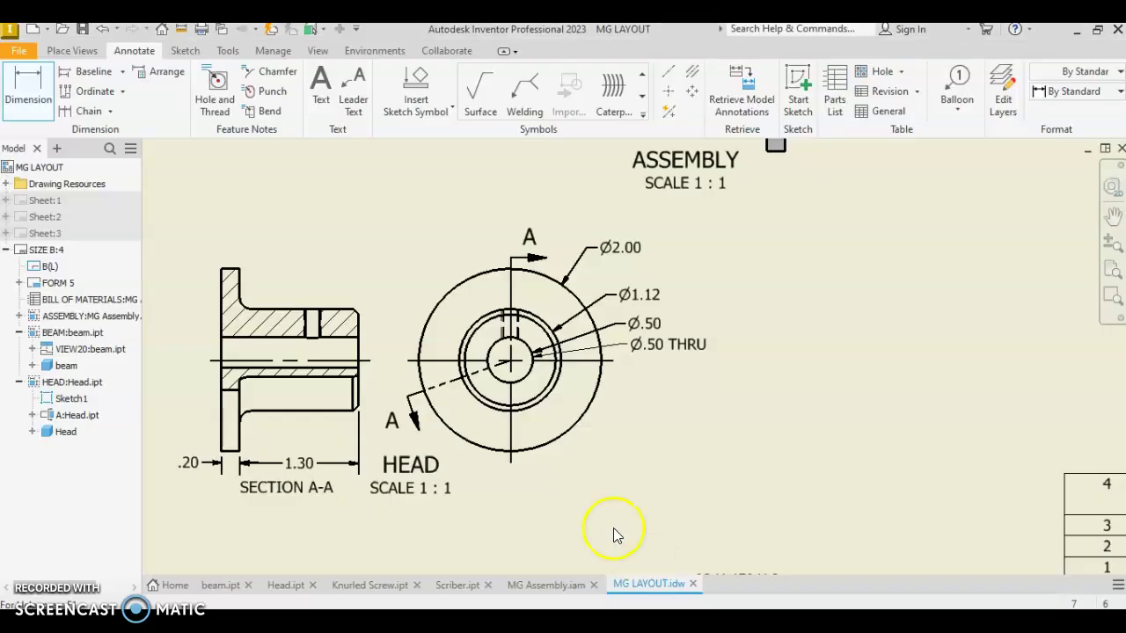
Step: Dimension the section's inside fillet radius as R.12 with FILLET added to the dimension text
click(35, 88)
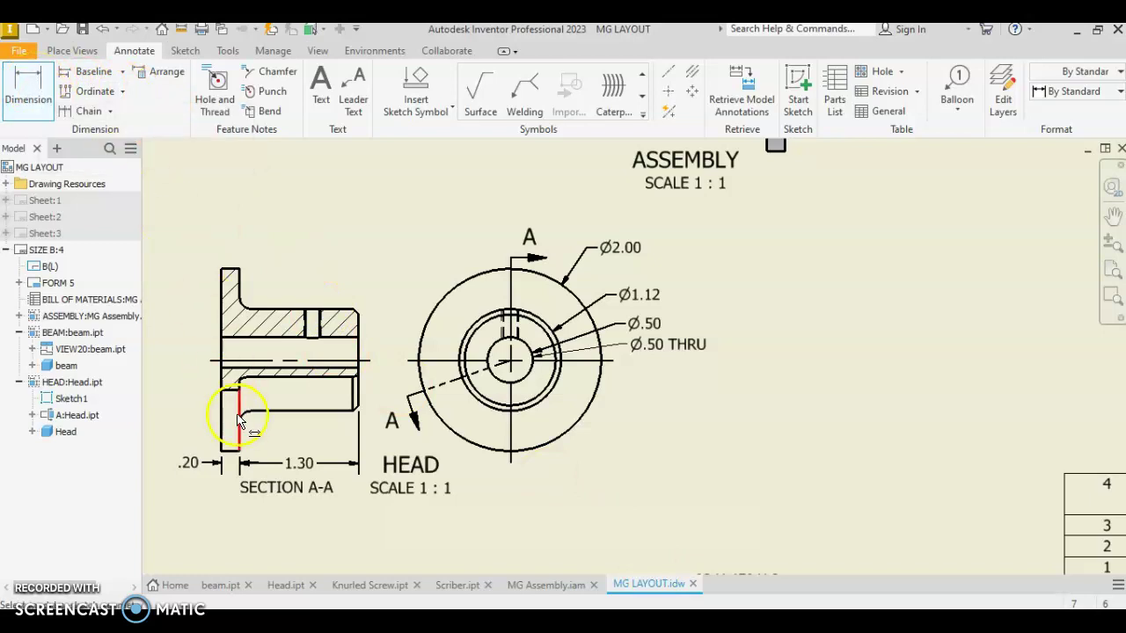
scroll(246, 424, up, 5)
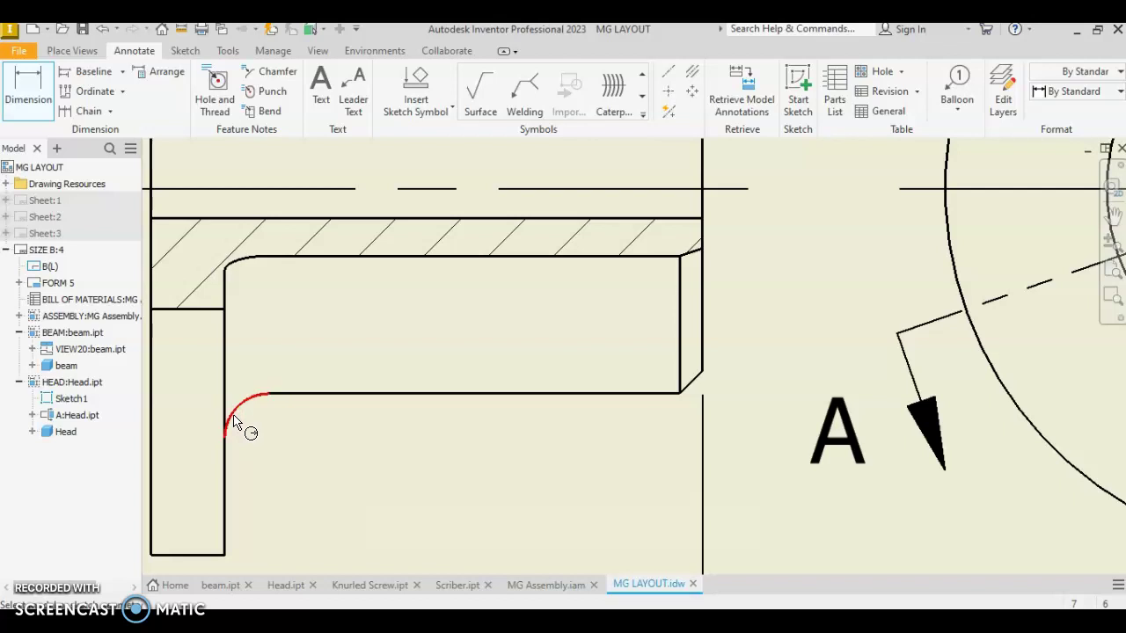
click(236, 422)
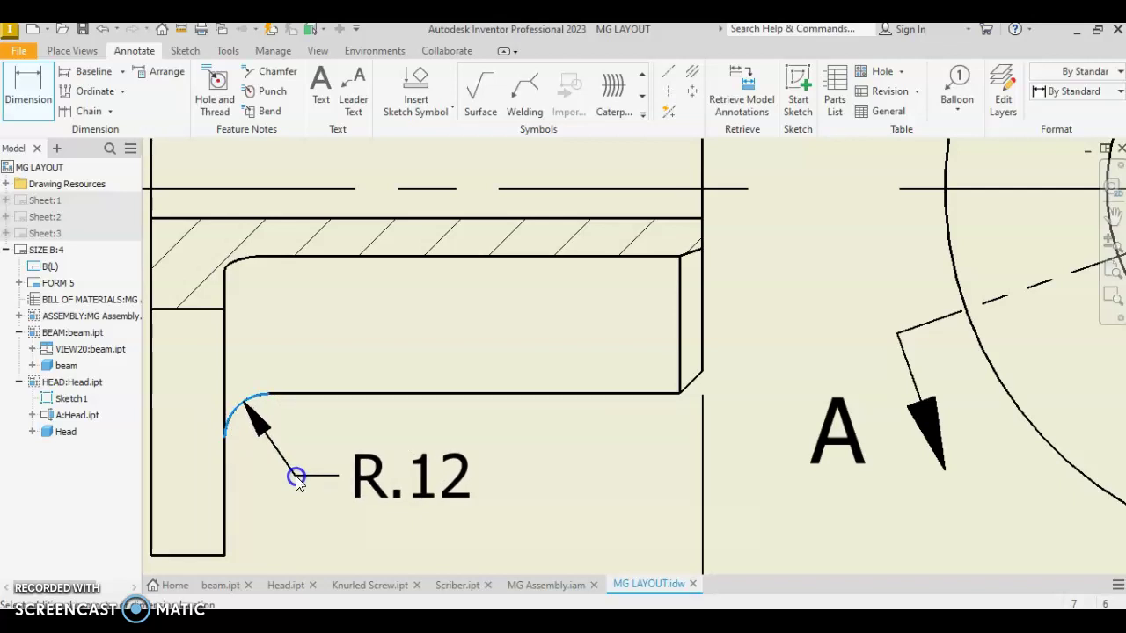
click(323, 475)
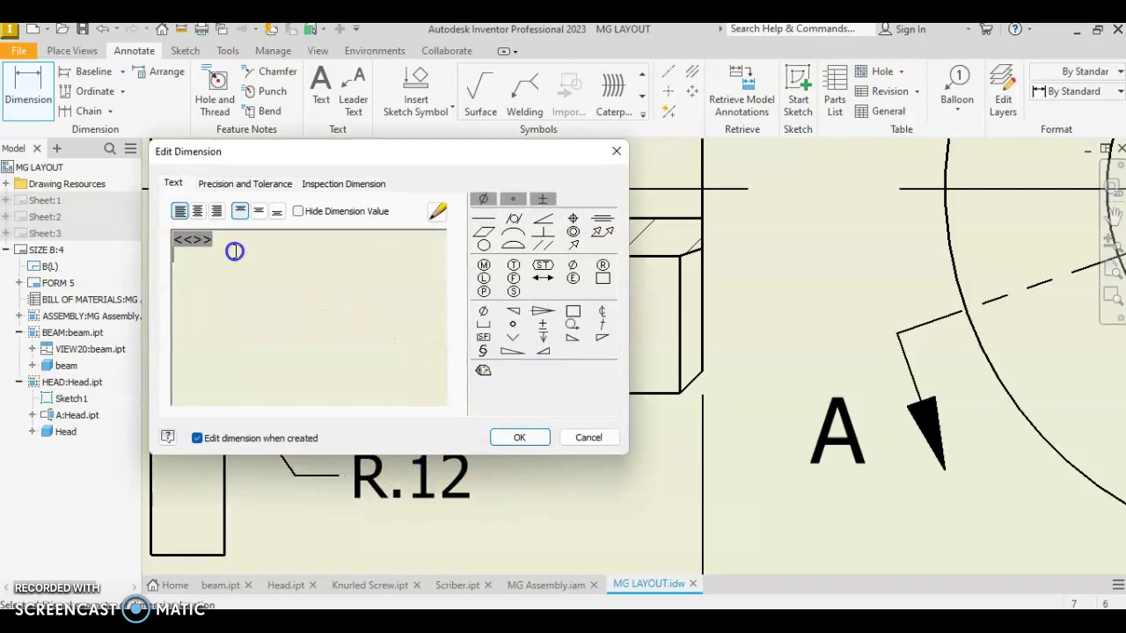
text(FILLET)
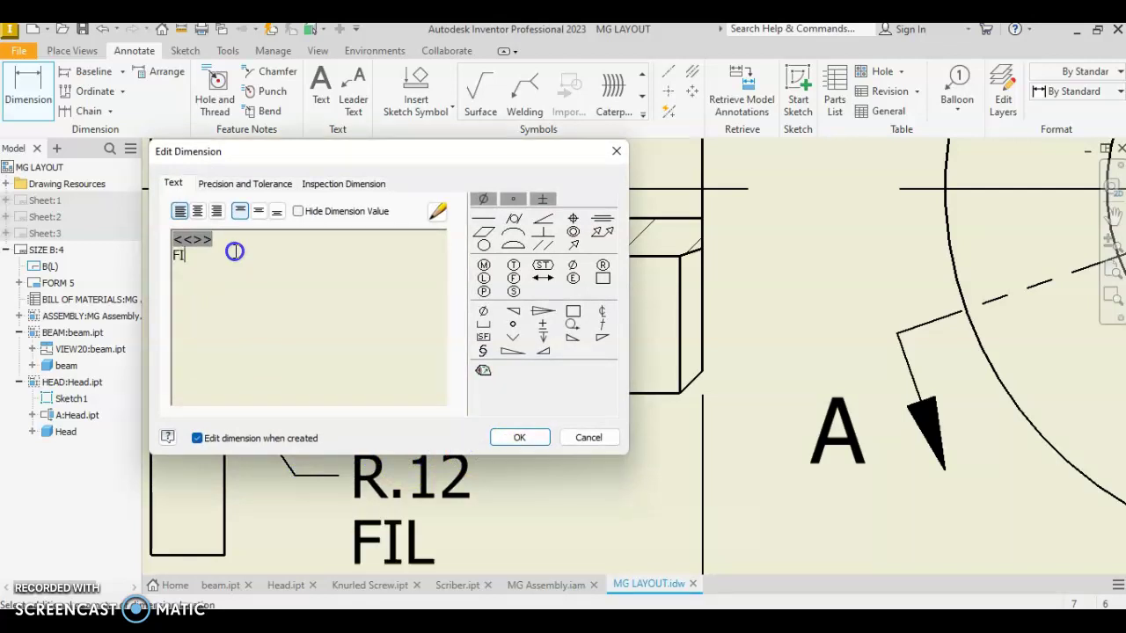
click(511, 439)
scroll(513, 443, down, 3)
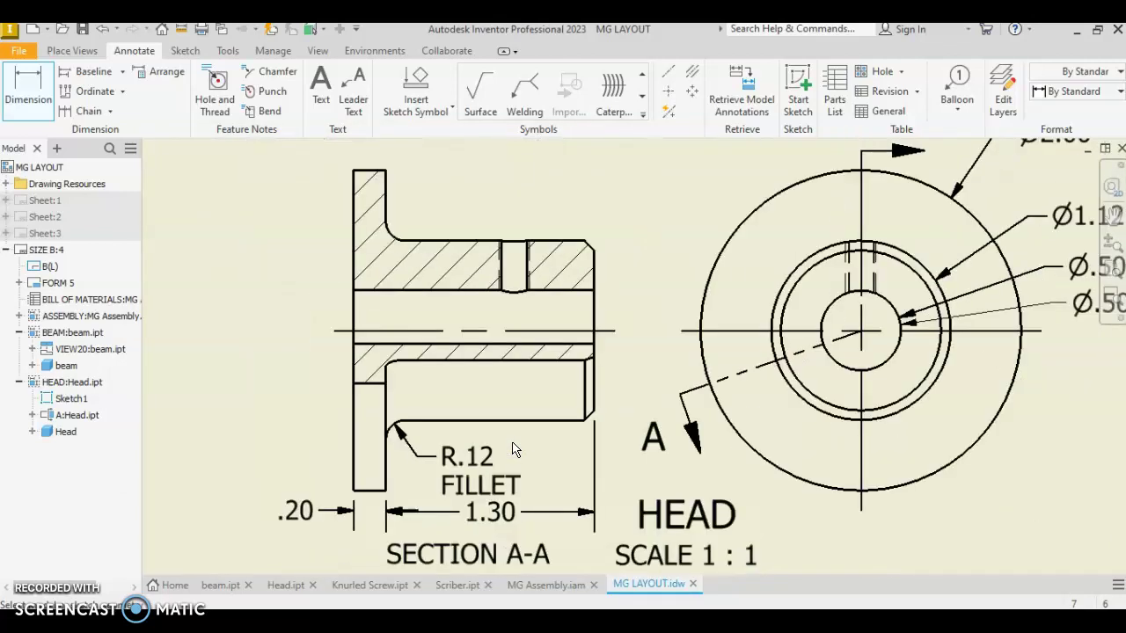
Step: Place a .06 X 45° Chamfer note on the hub's lower-right chamfer beside SECTION A-A
middle_drag(530, 447, 427, 396)
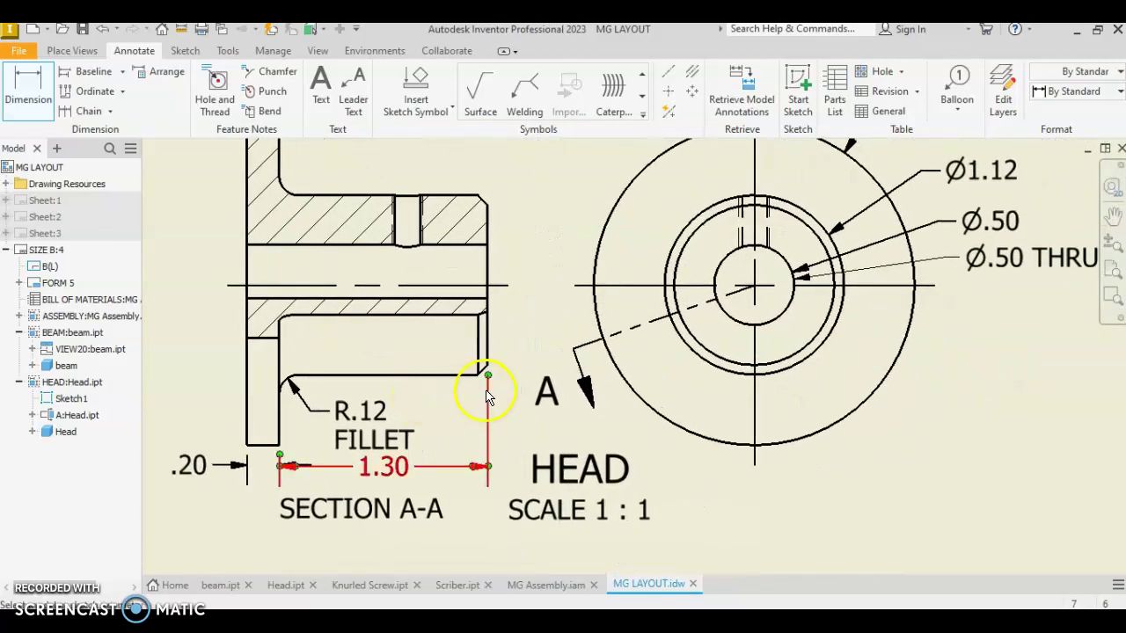
click(270, 75)
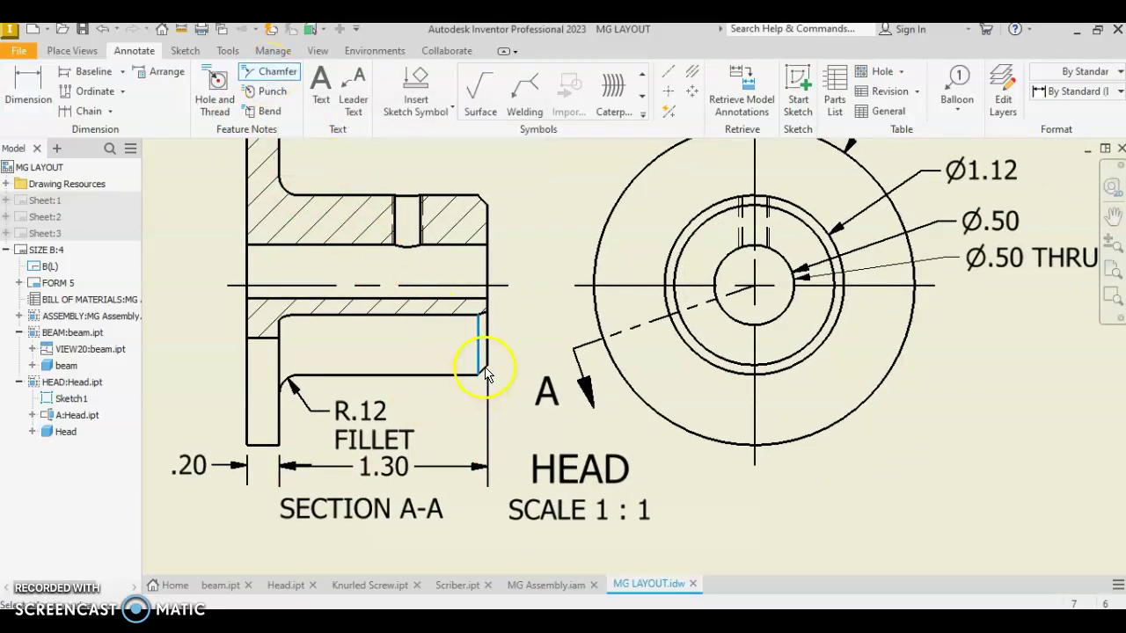
scroll(487, 376, up, 5)
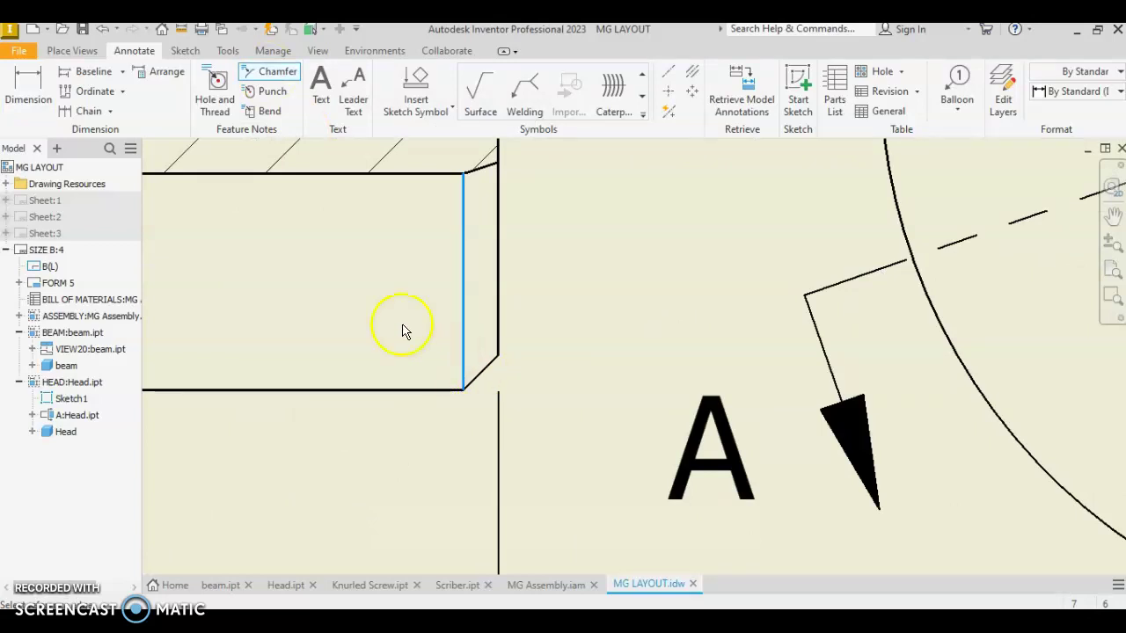
click(277, 74)
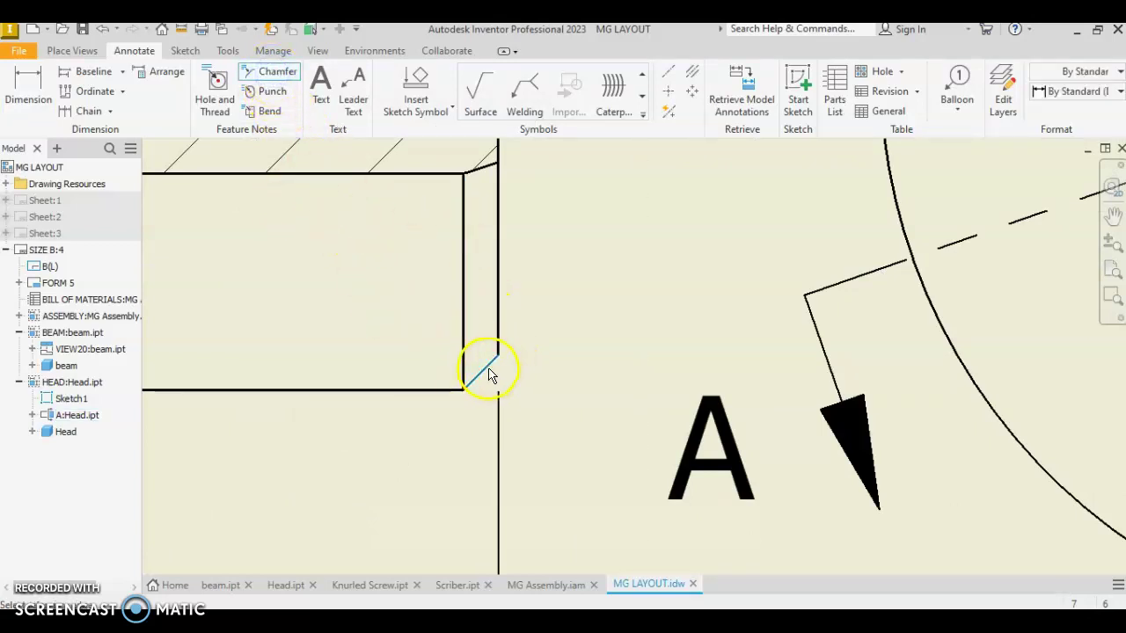
click(435, 390)
scroll(531, 413, up, 2)
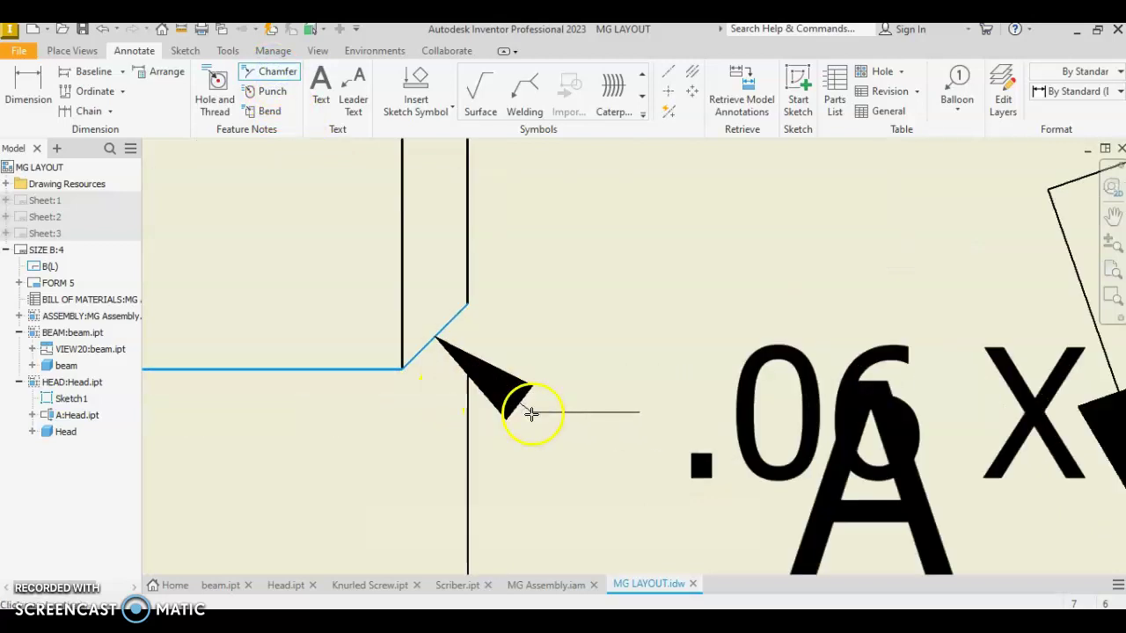
scroll(531, 413, down, 2)
scroll(524, 417, down, 3)
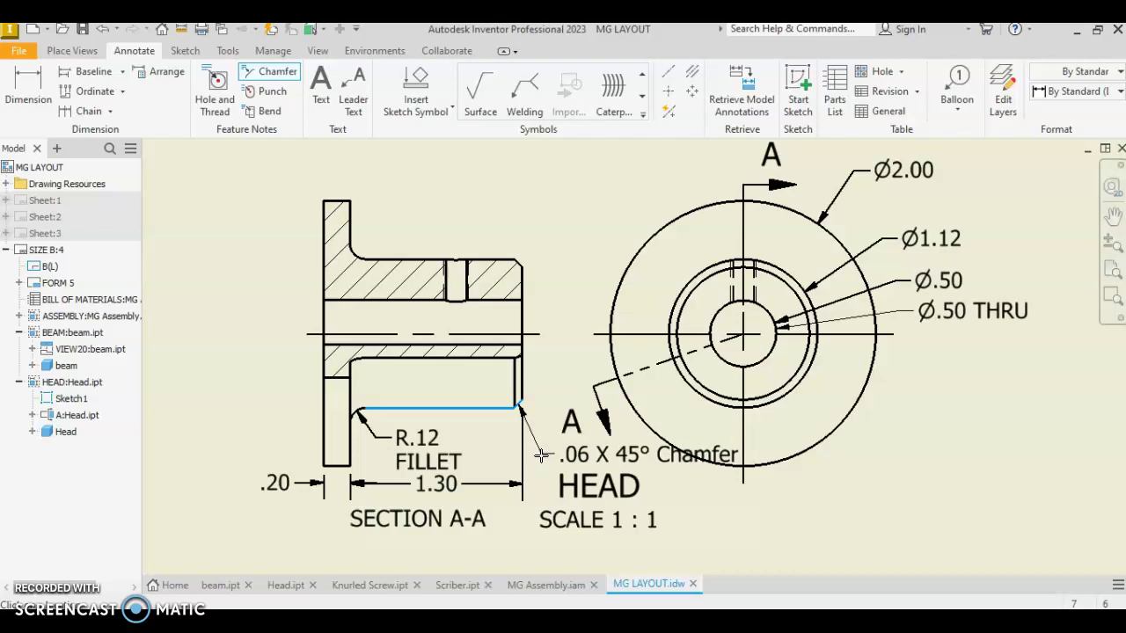
click(541, 454)
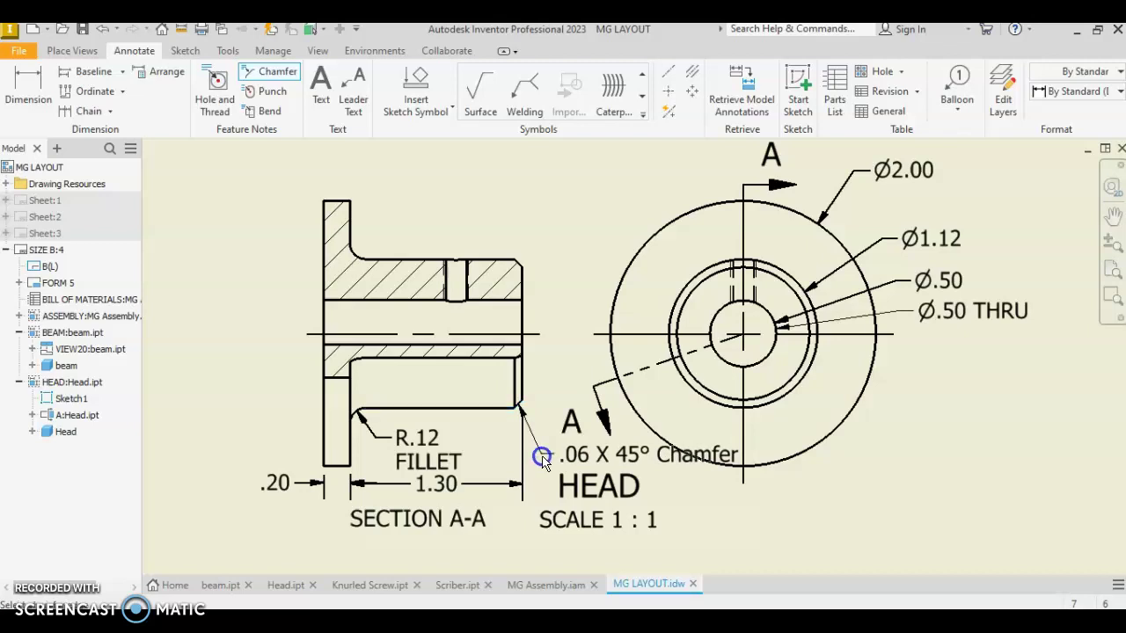
Step: Compare against the MARKING GAGE SAMPLE.pdf reference and return to the MG LAYOUT drawing
click(659, 604)
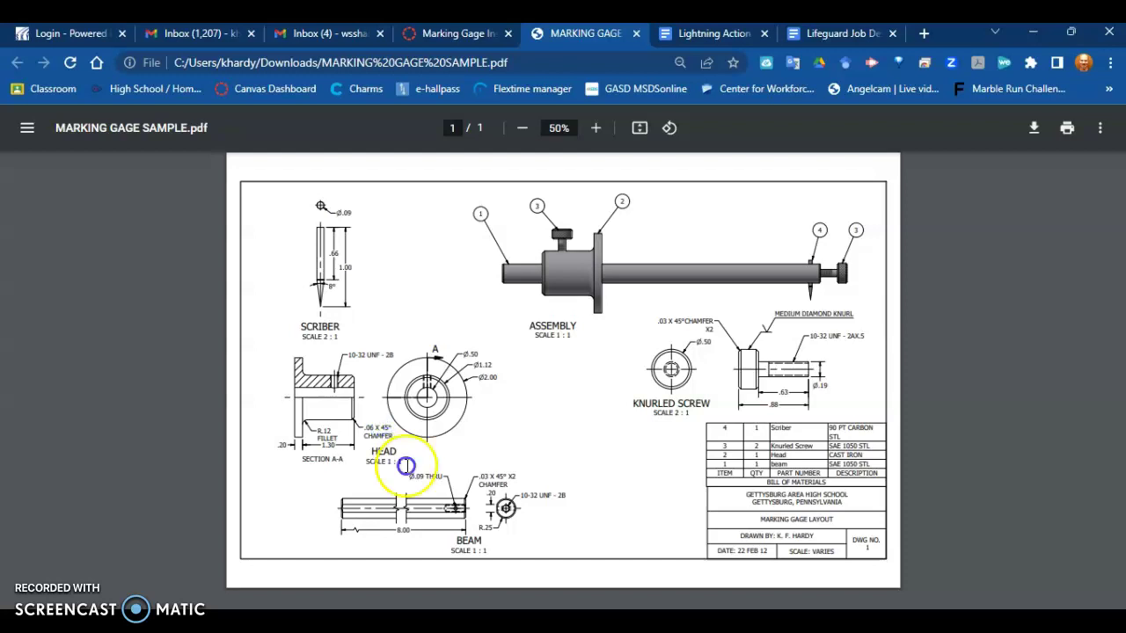
mouse_move(716, 620)
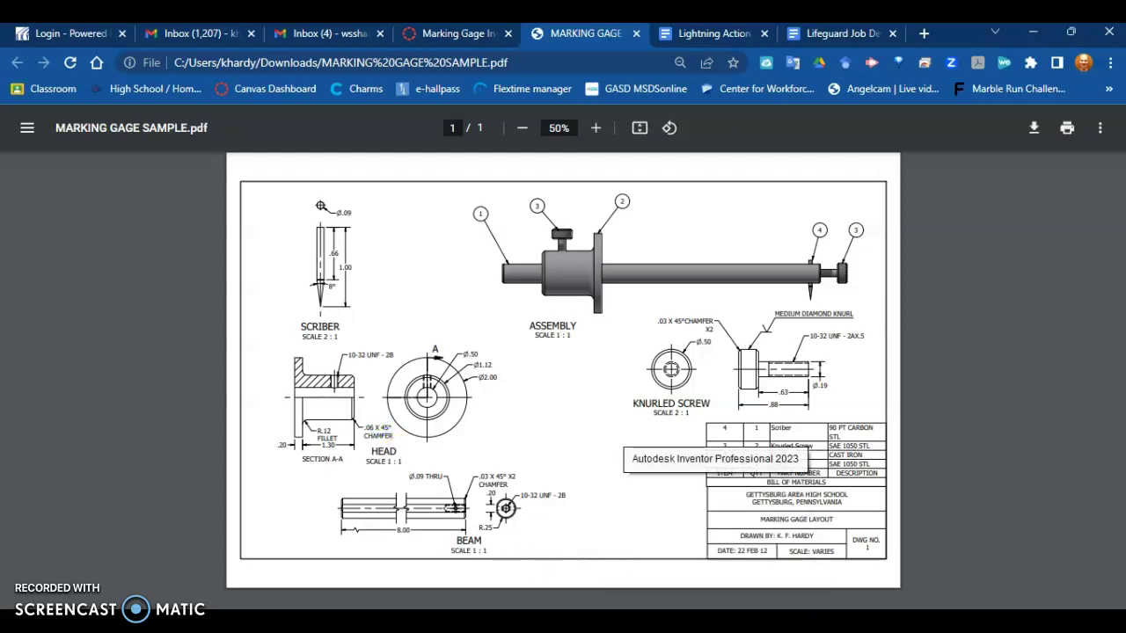
click(648, 591)
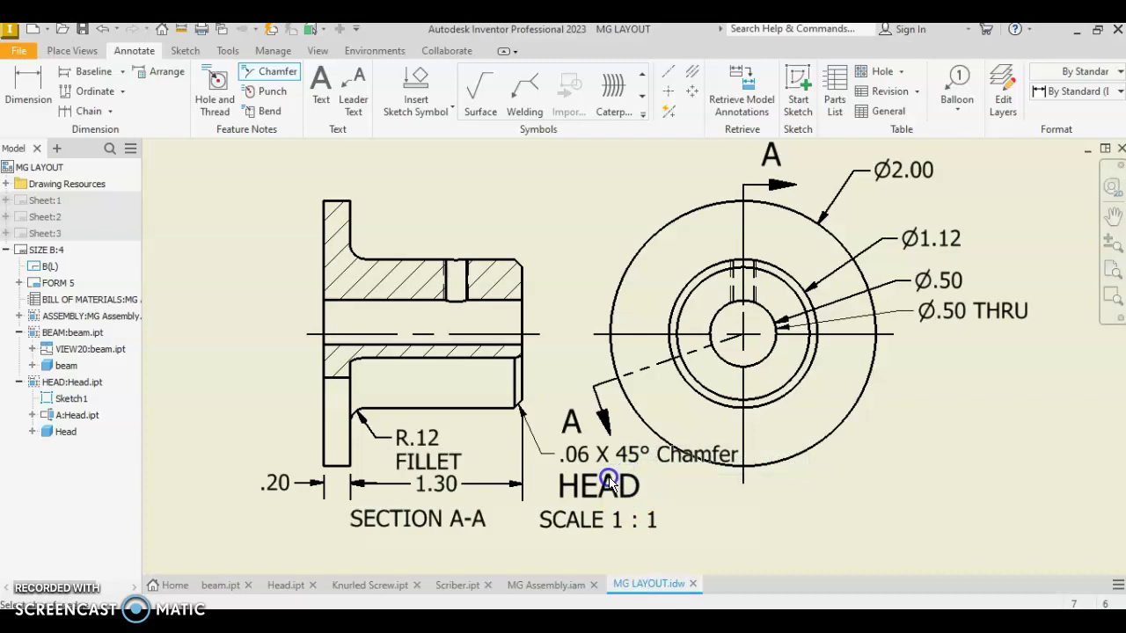
Step: Delete the .06 X 45° Chamfer note from the hub's lower end in SECTION A-A
scroll(604, 488, down, 5)
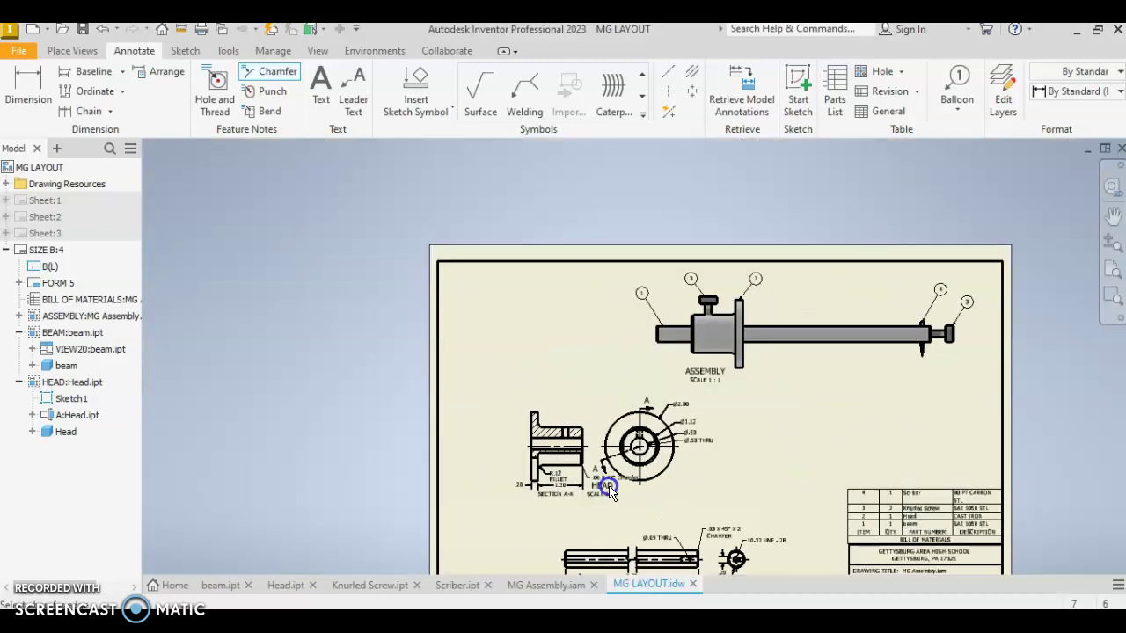
scroll(596, 448, up, 5)
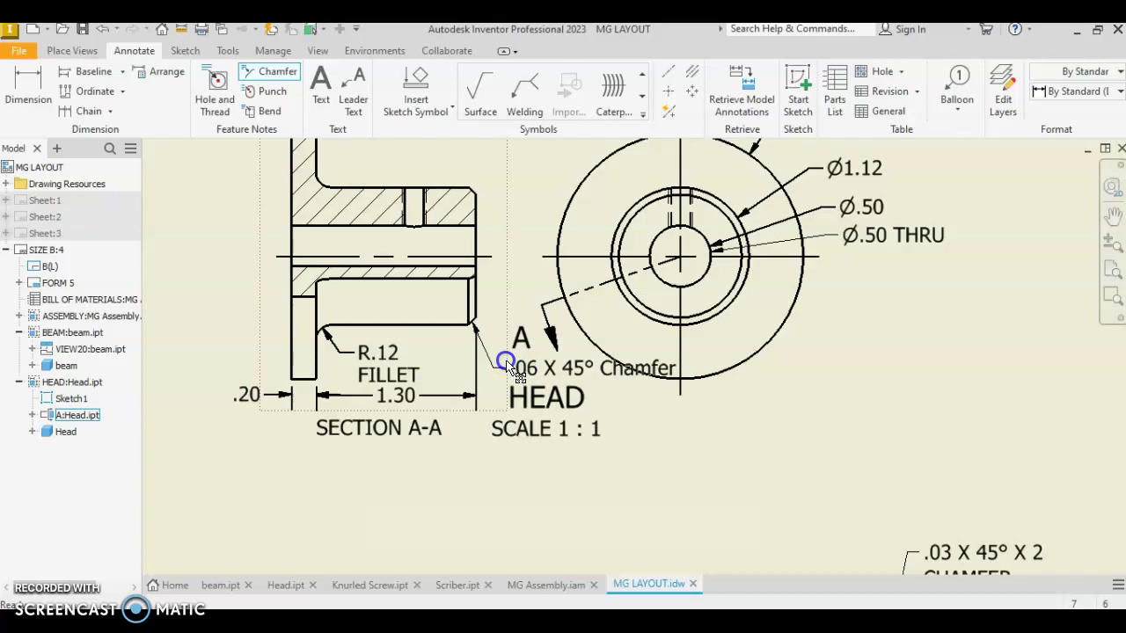
click(529, 369)
click(524, 365)
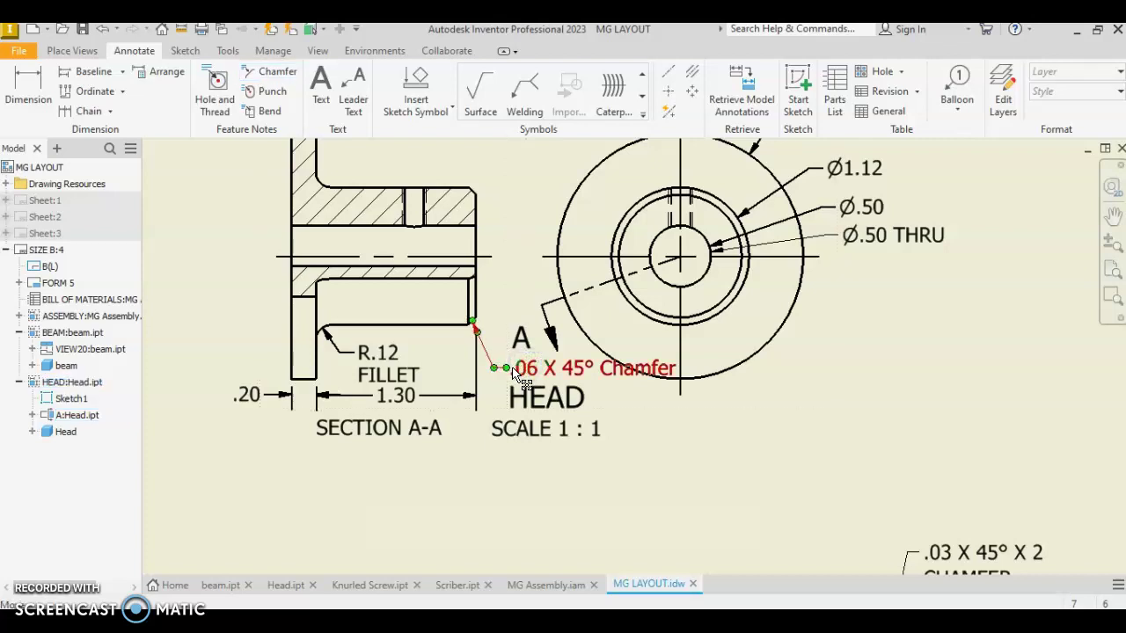
key(Delete)
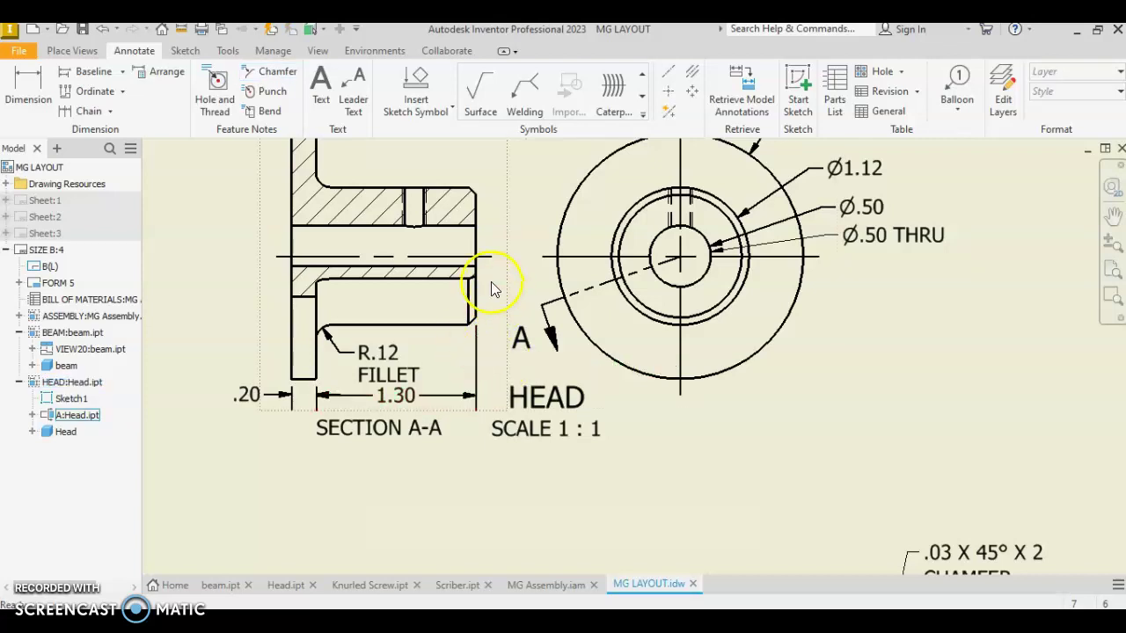
middle_drag(484, 231, 463, 340)
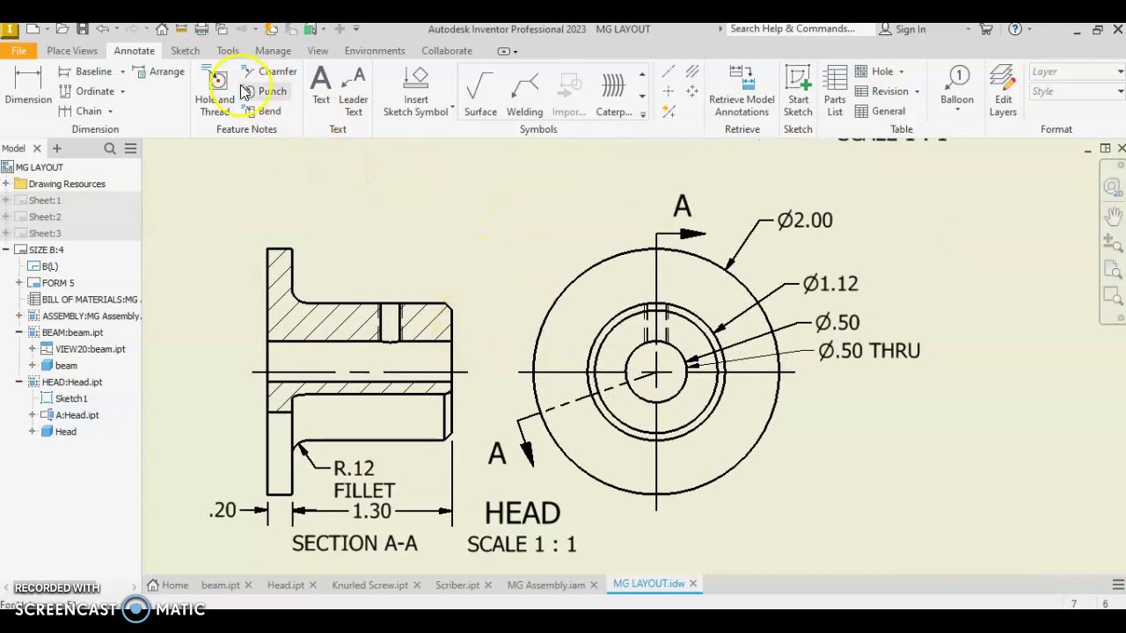
Step: Add a .06 X 45° note above the upper hub chamfer, with CHAMFER on a second line
click(273, 74)
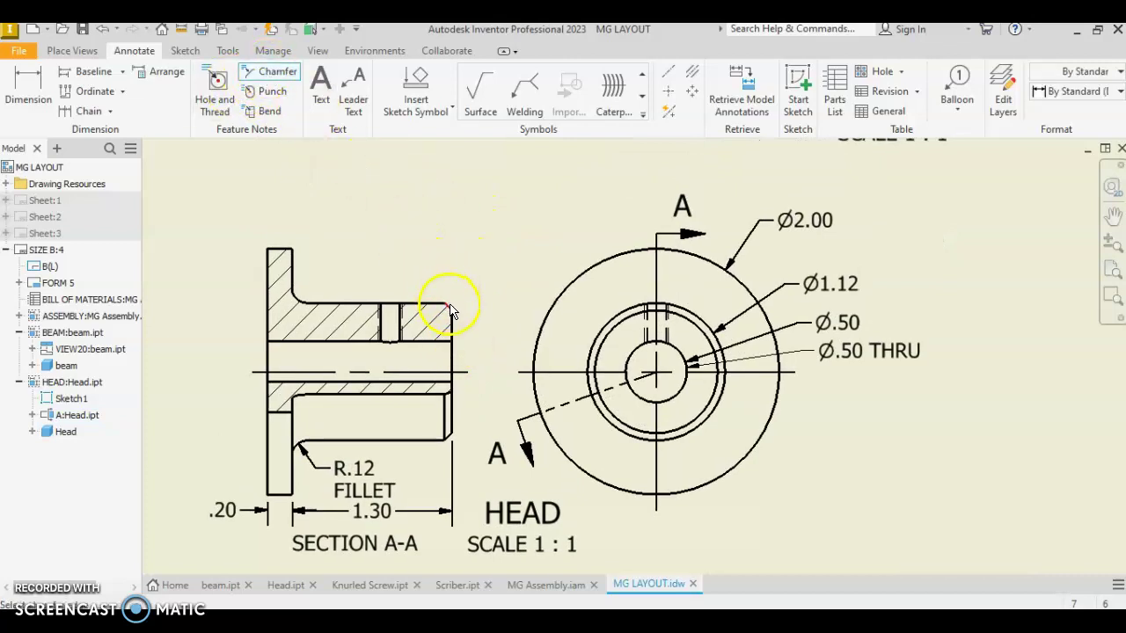
click(440, 306)
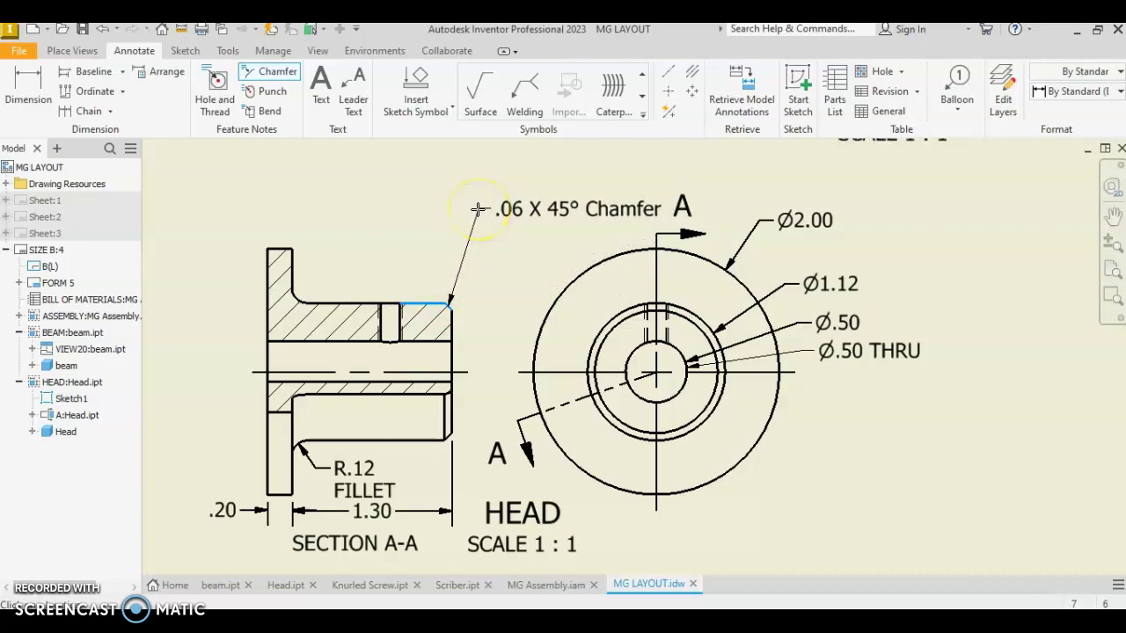
click(478, 209)
double_click(497, 209)
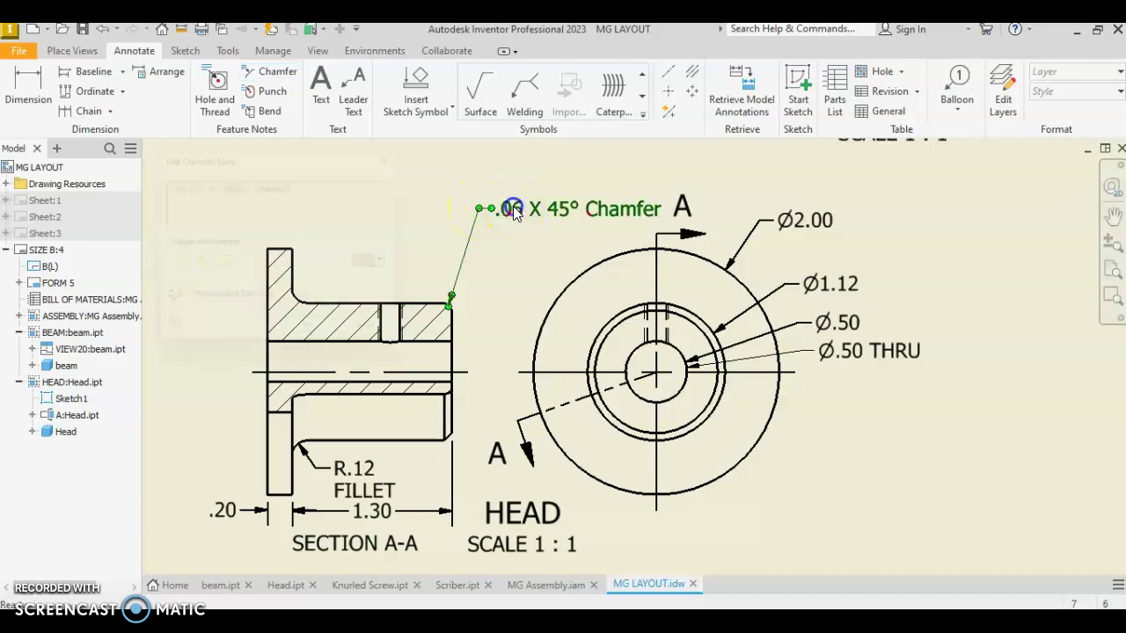
drag(310, 186, 261, 183)
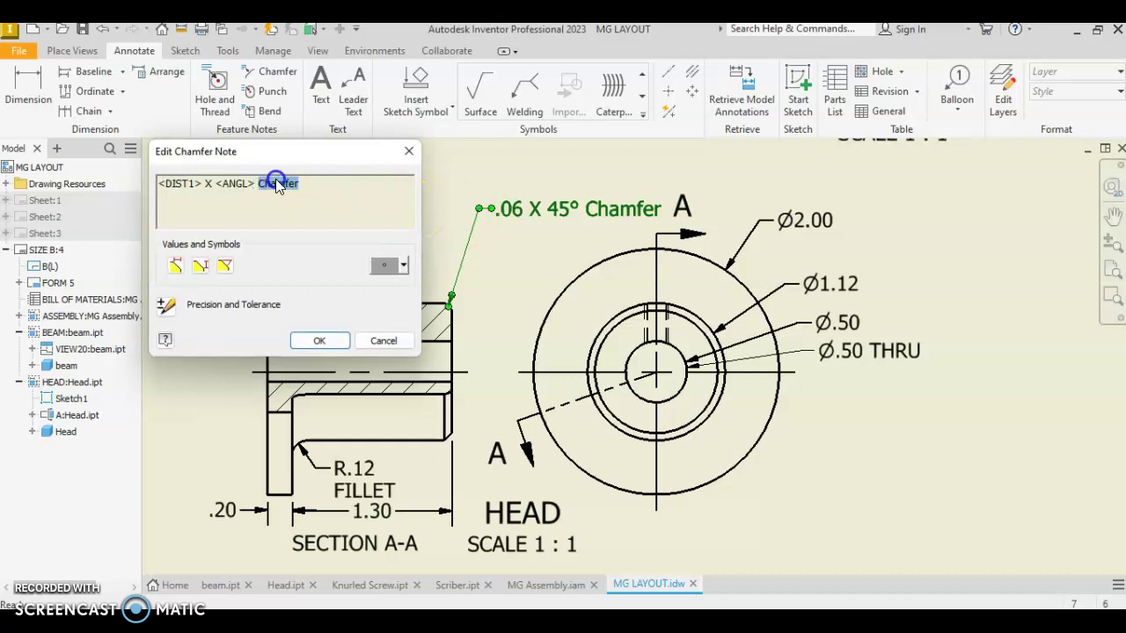
key(Delete)
click(319, 341)
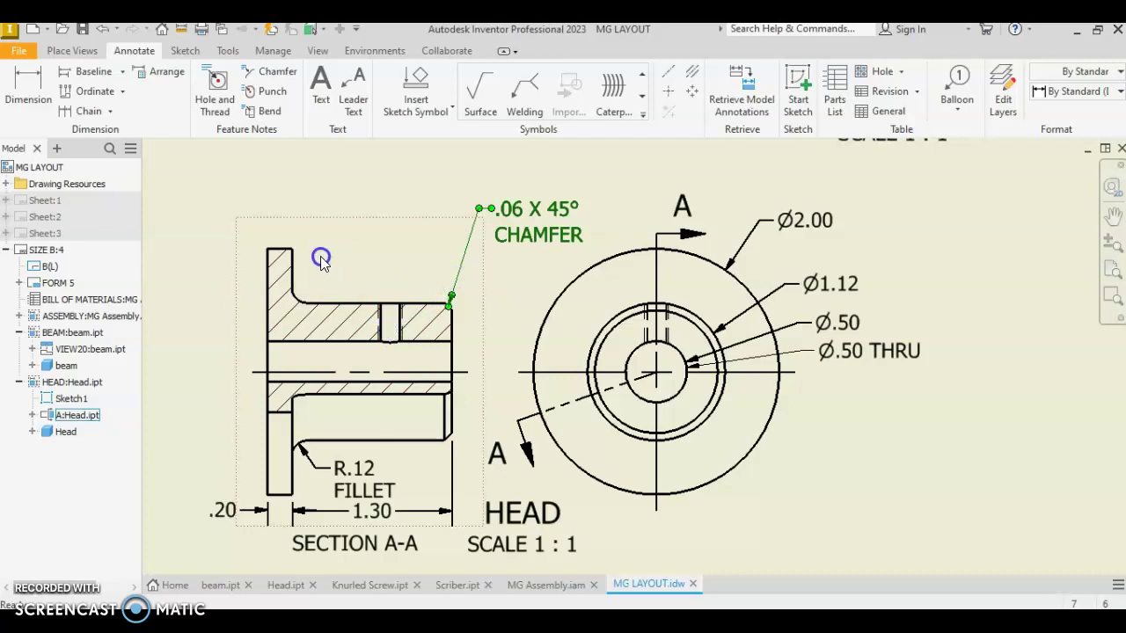
Step: Place a 10-32 UNF - 2B thread note on the tapped hole above the section view
click(219, 94)
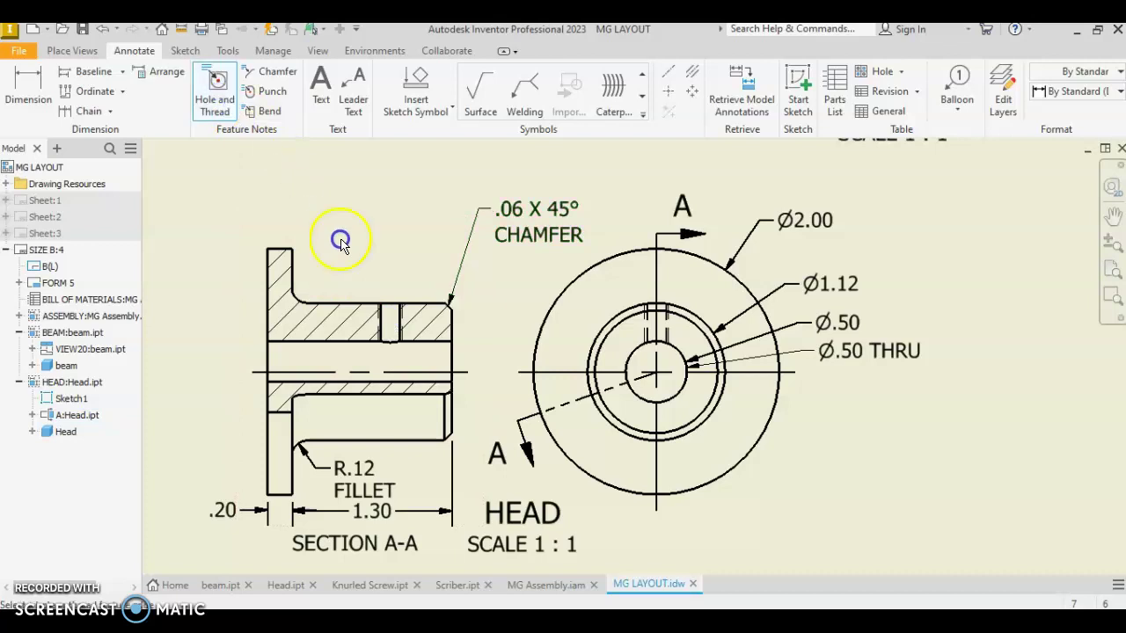
click(384, 311)
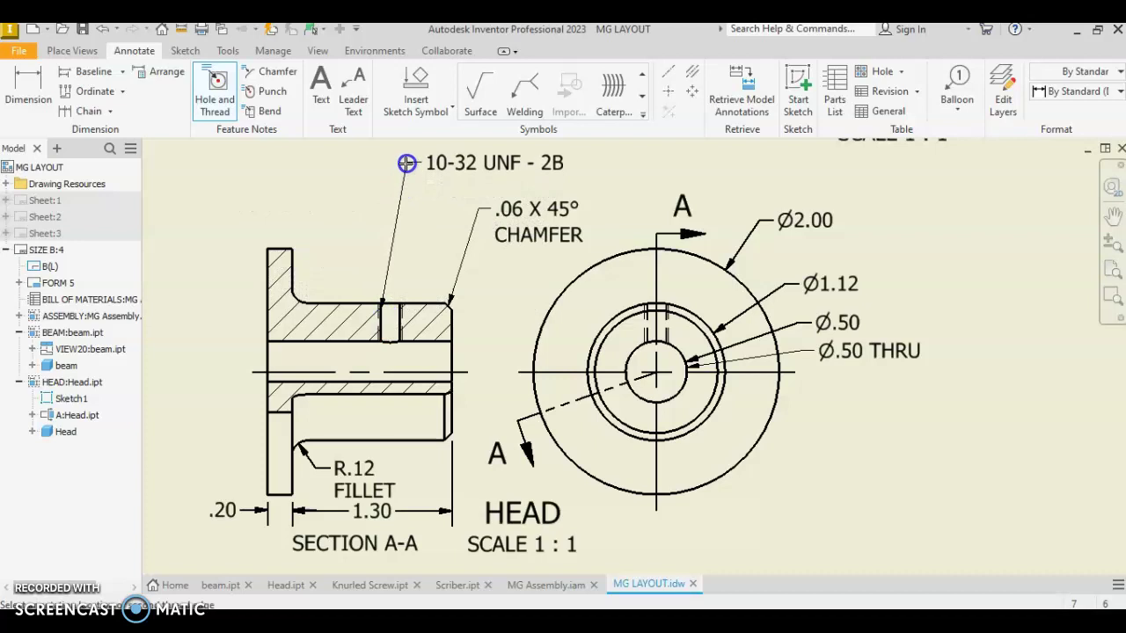
click(407, 163)
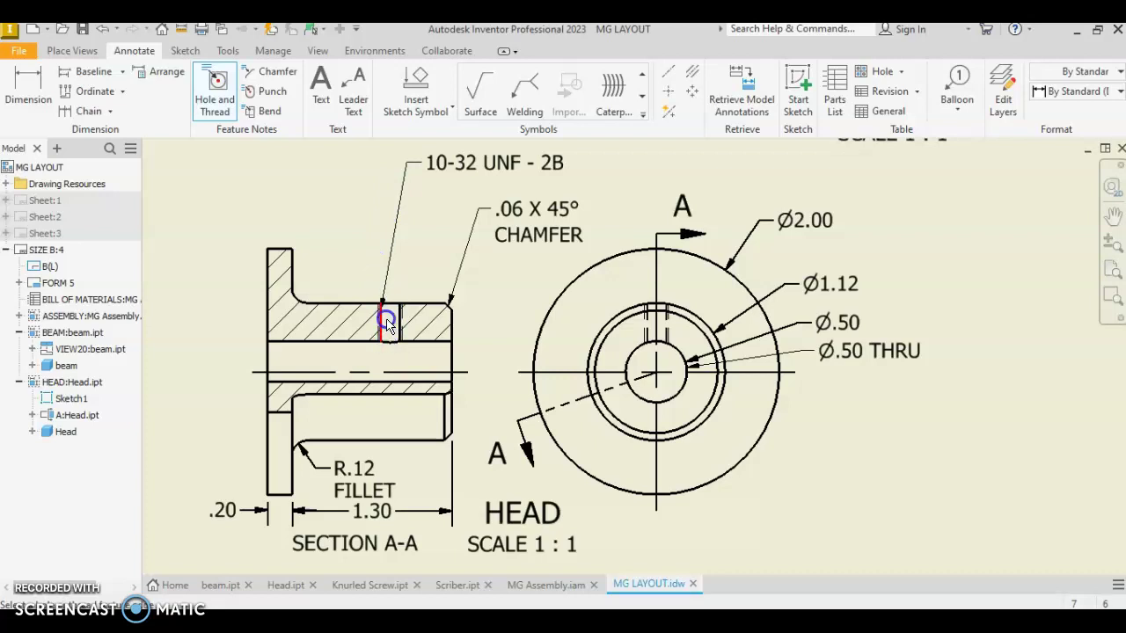
Step: Add a bisector centerline between the two edges of the threaded hole
click(692, 76)
scroll(408, 323, up, 5)
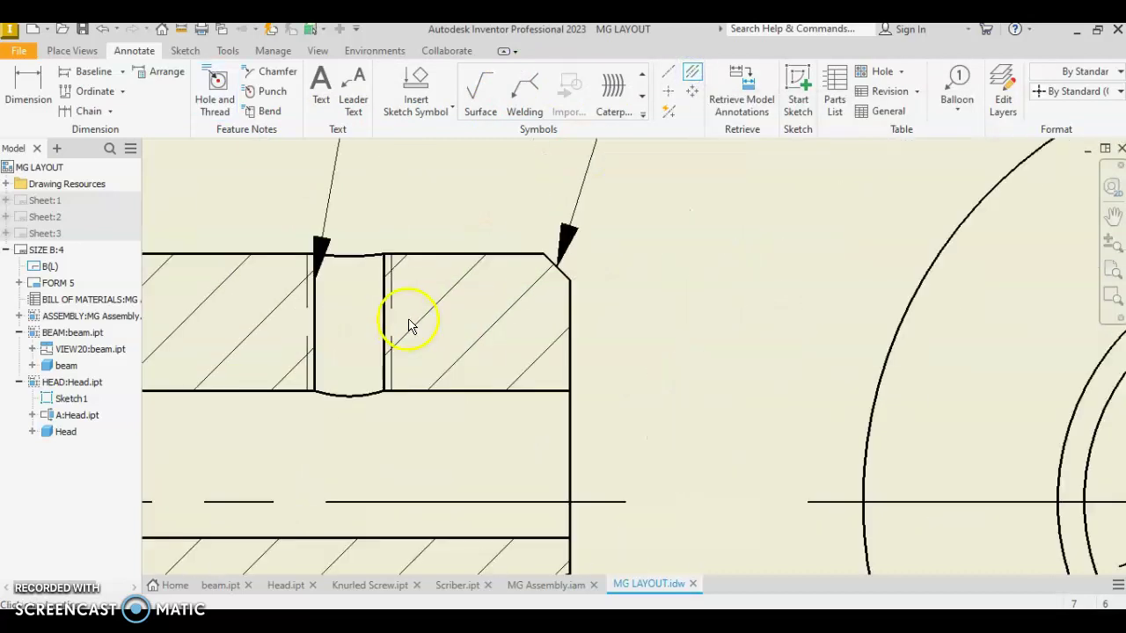
click(383, 323)
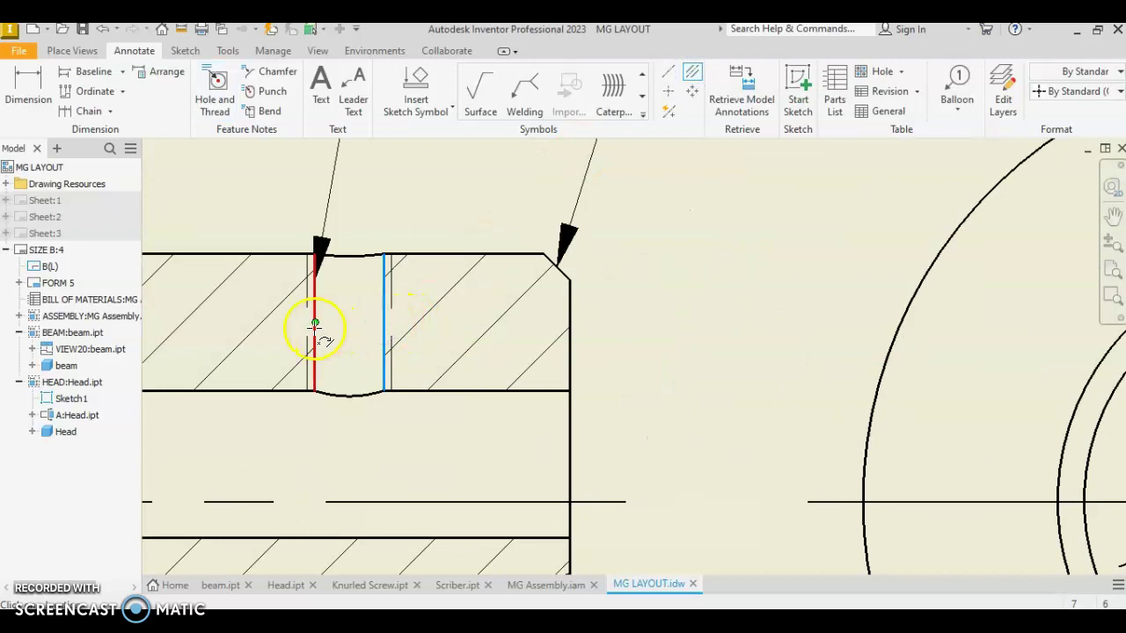
click(314, 322)
scroll(357, 339, down, 5)
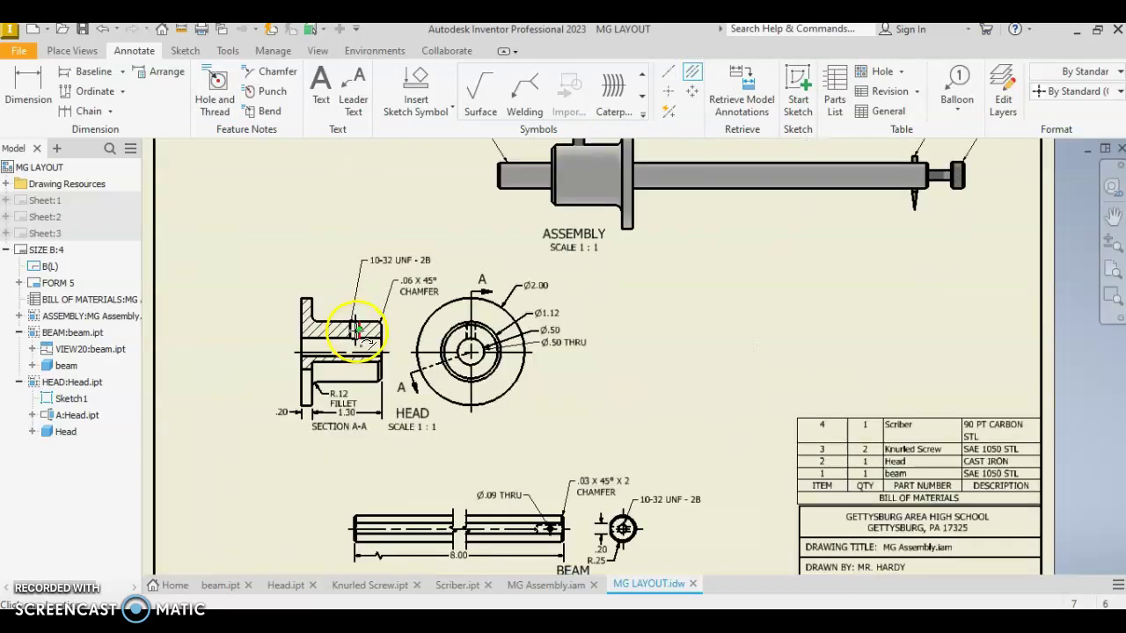
Step: Switch to the MARKING GAGE SAMPLE.pdf reference drawing in Chrome
key(alt+Tab)
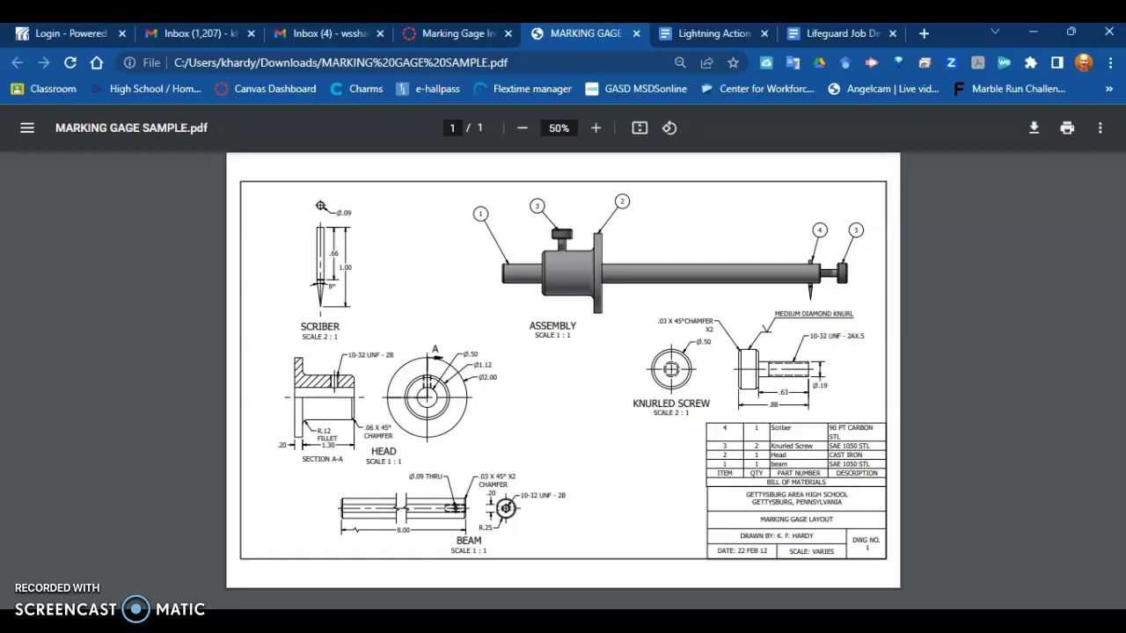